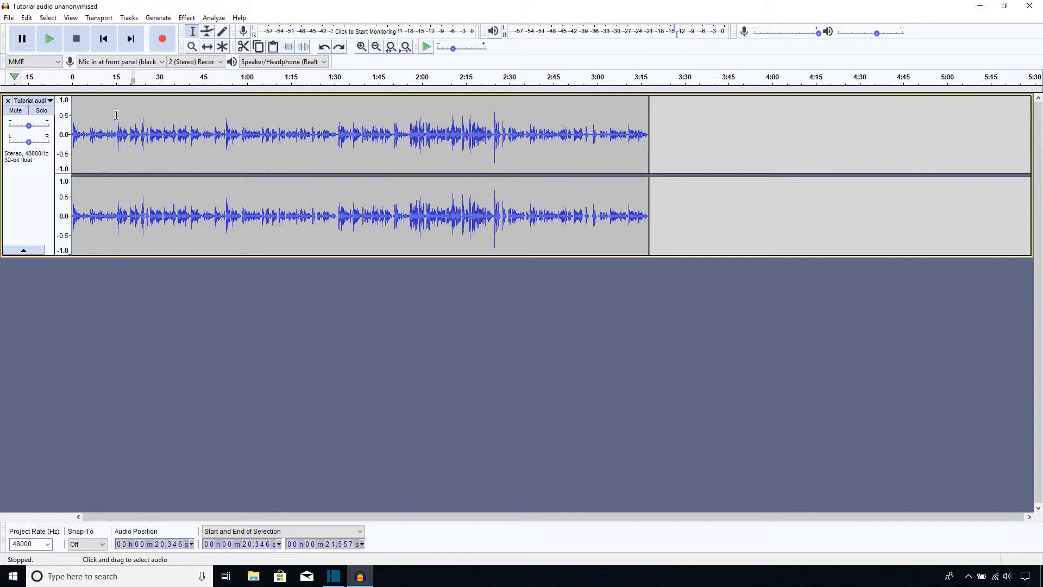
Zoom in on the track, select the passage from about 20.0 to 21.6 seconds and play it back
left_click(96, 115)
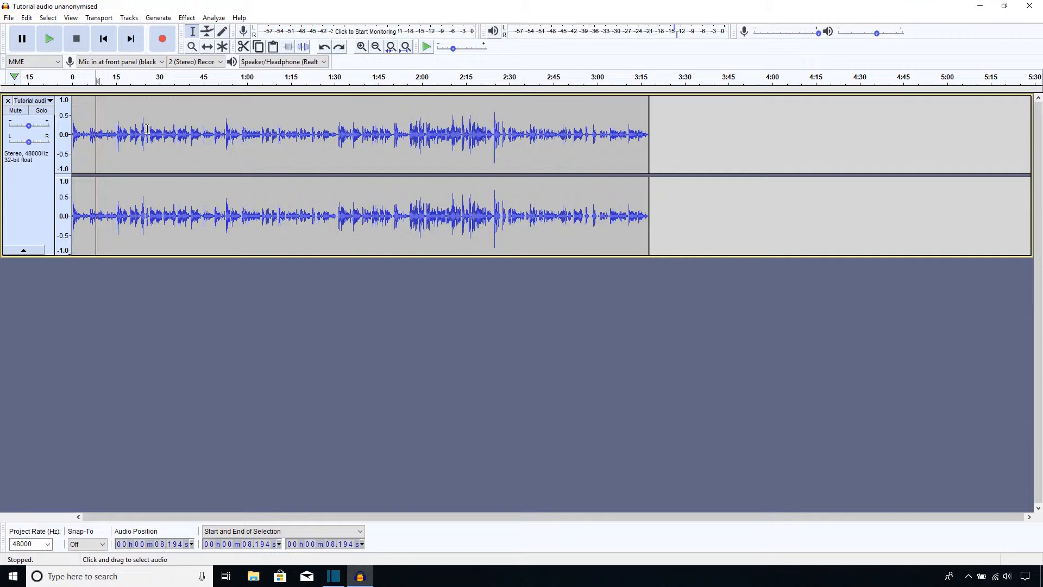
left_click(361, 47)
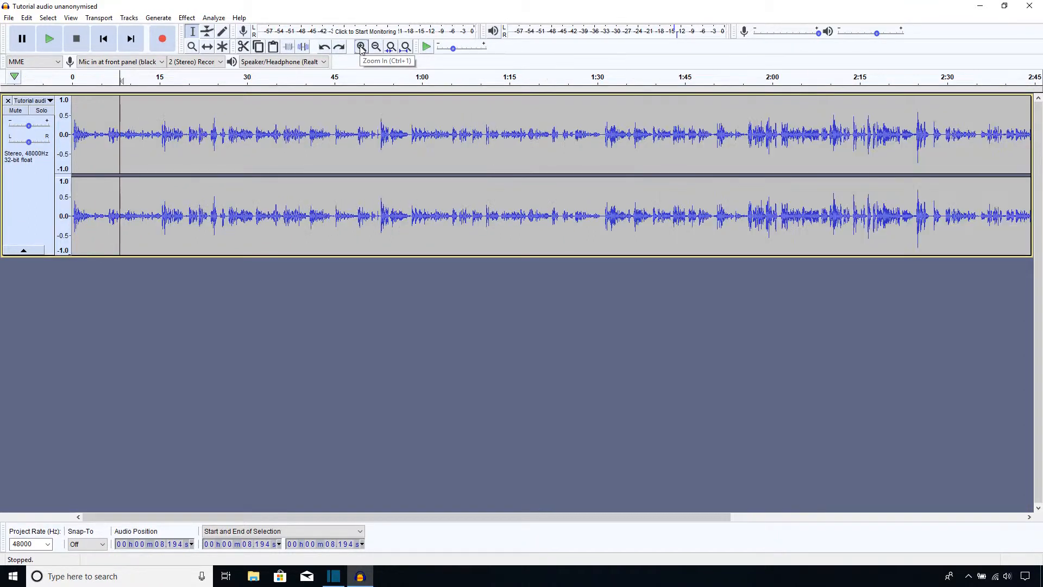
left_click(361, 48)
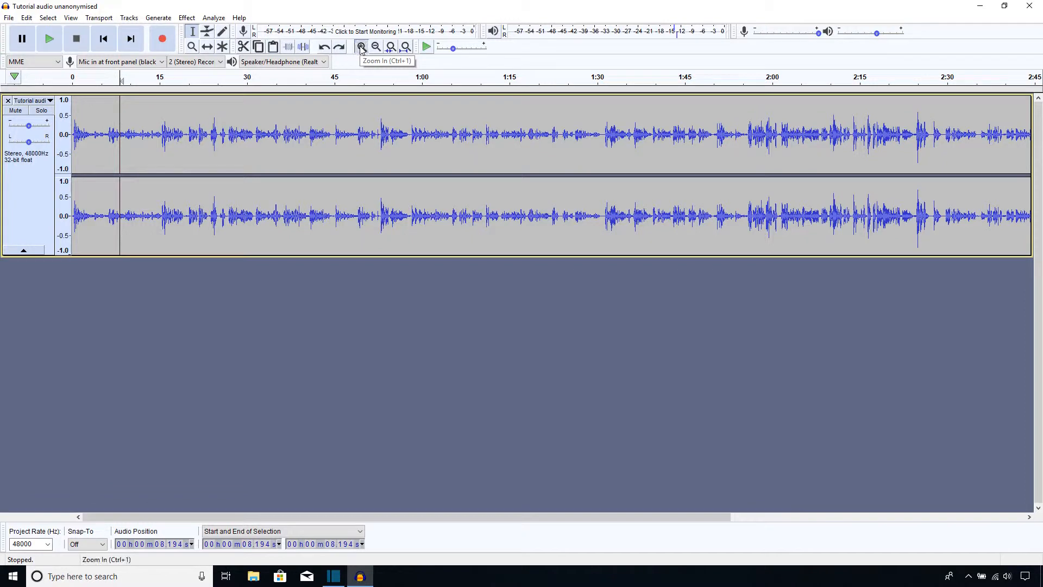
left_click(301, 109)
left_click_drag(306, 136, 322, 144)
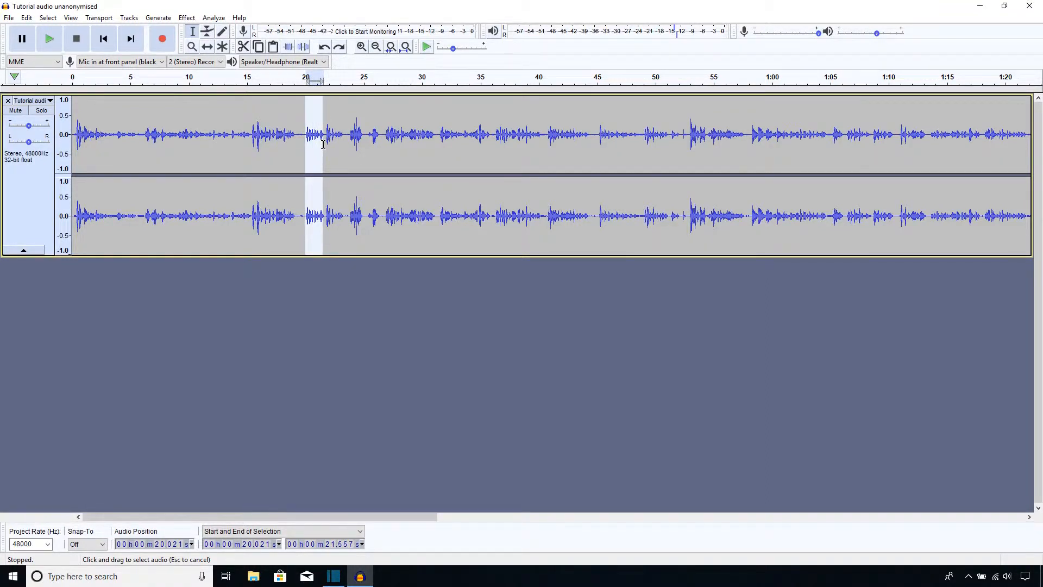
left_click(49, 39)
left_click(22, 44)
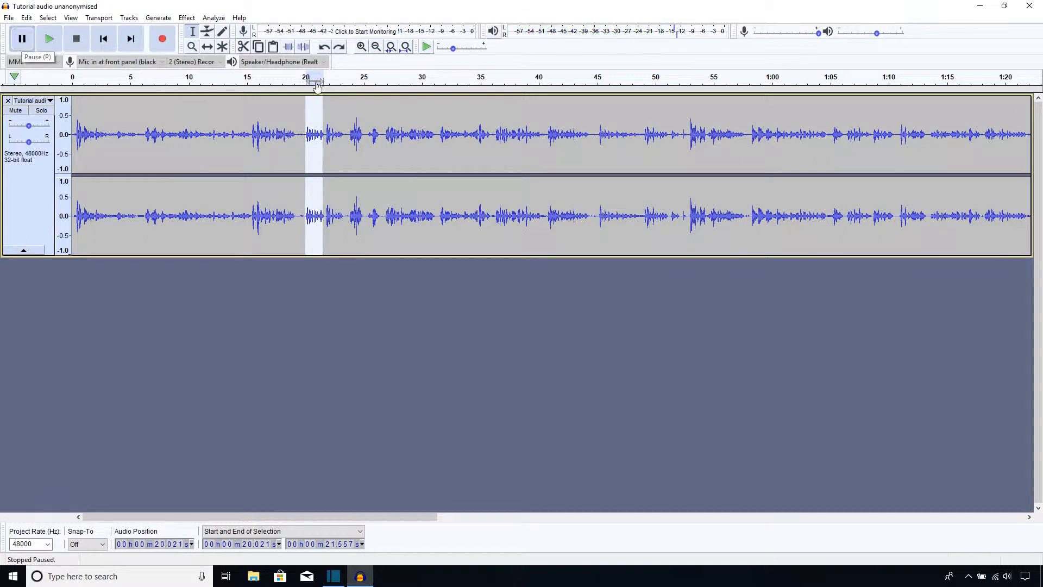
Zoom in further around 20 seconds and play a short selection at the start of the spoken word
left_click(367, 49)
left_click(367, 48)
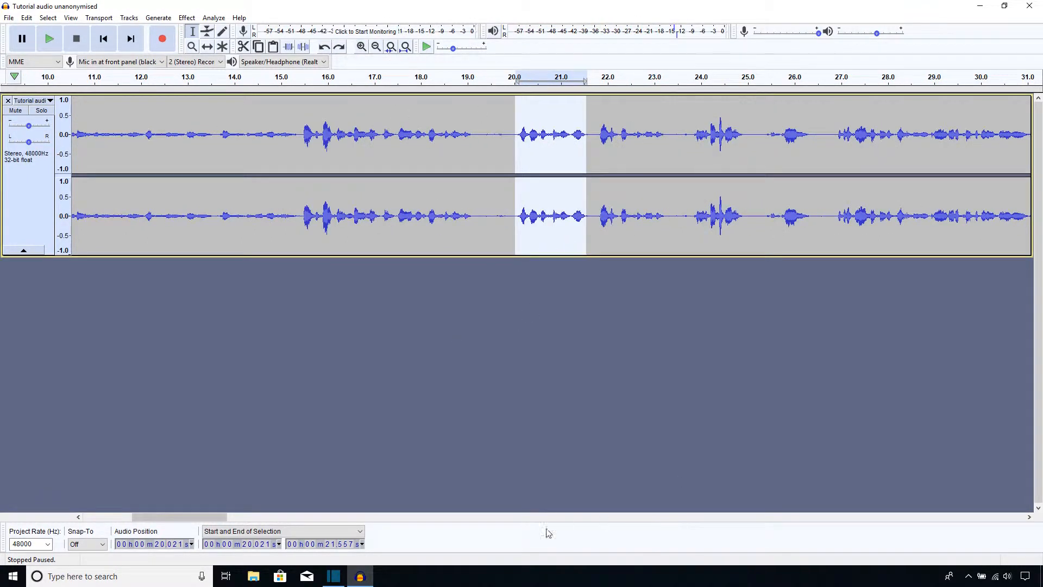
left_click_drag(222, 516, 230, 516)
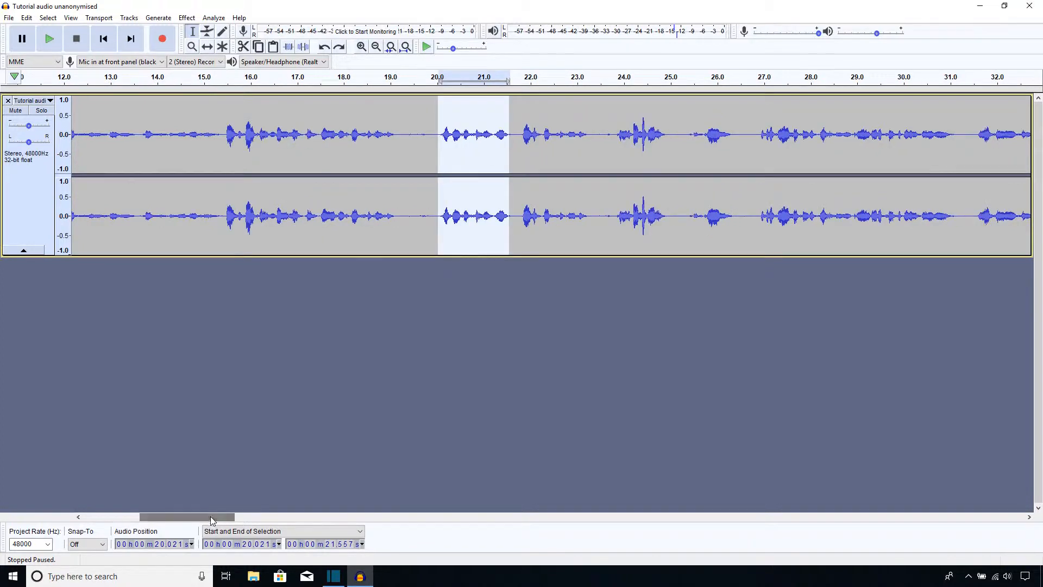
left_click(430, 130)
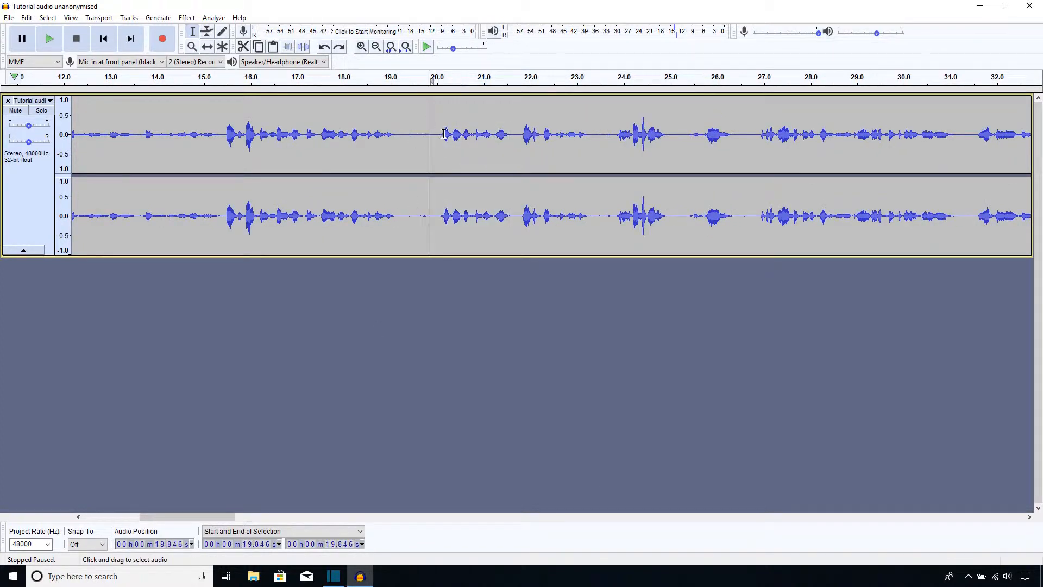
left_click_drag(440, 136, 453, 158)
left_click(49, 38)
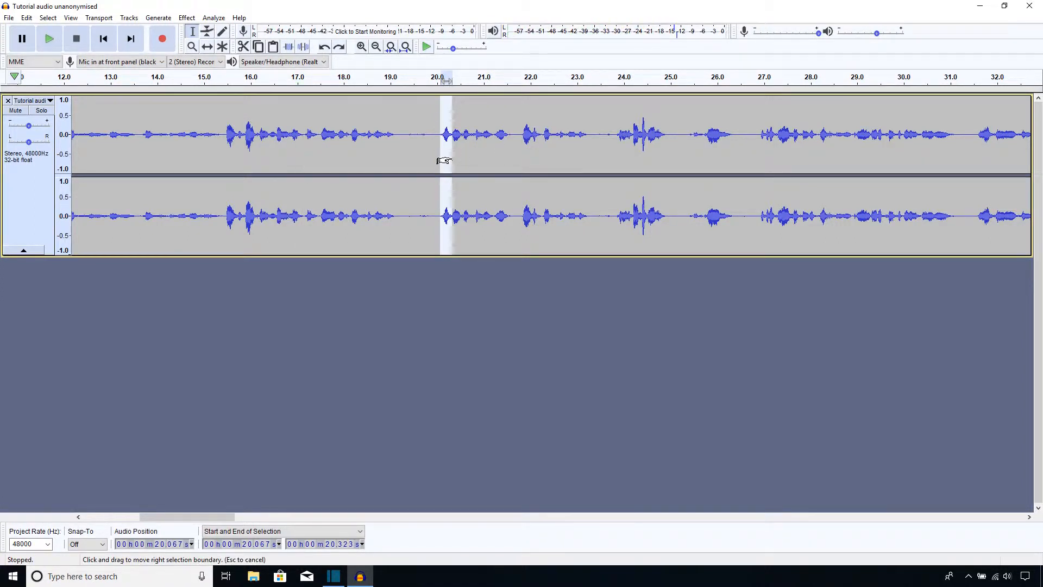
Select the spoken passage from about 20.32 to 21.57 seconds
left_click(455, 135)
left_click_drag(442, 135, 456, 140)
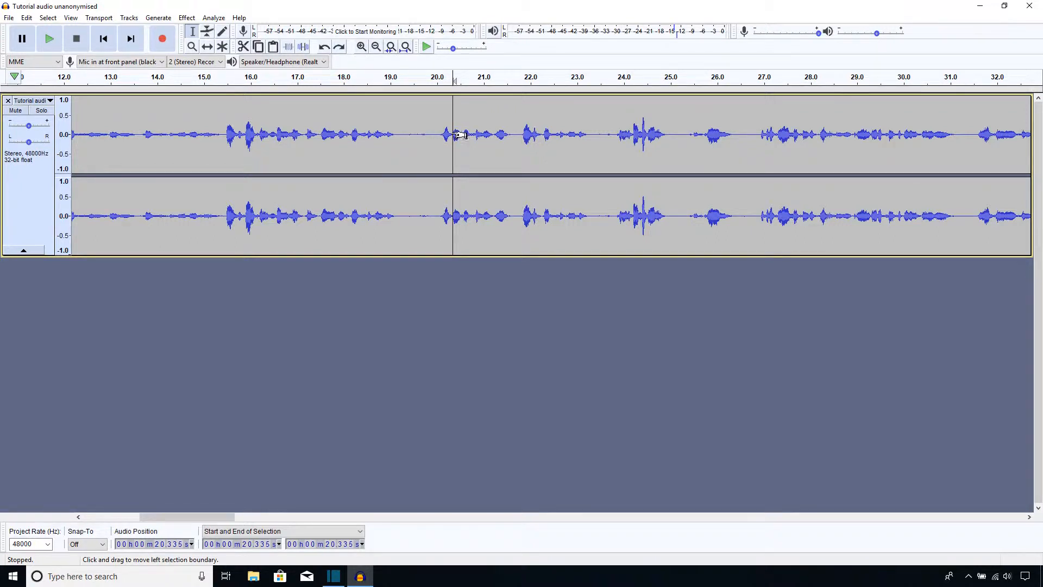
left_click(450, 133)
left_click_drag(452, 136, 511, 165)
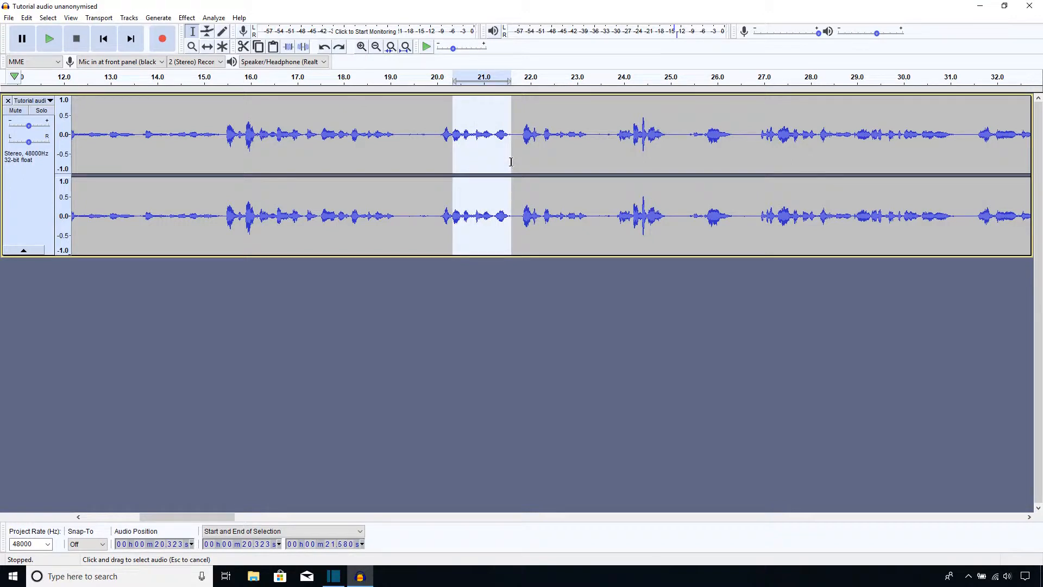
left_click_drag(511, 154, 509, 156)
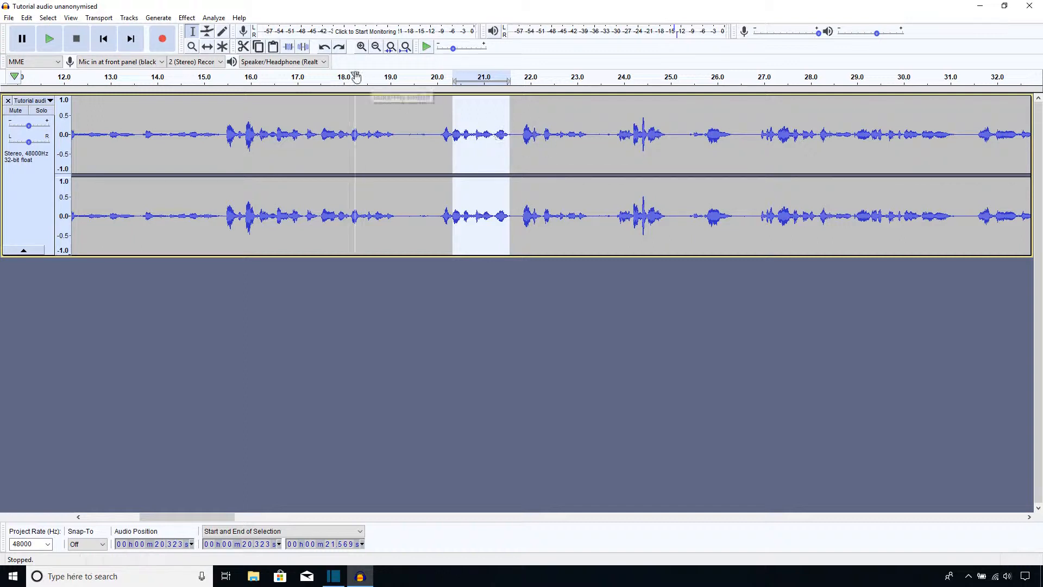
Try replacing the selection with a 440 Hz sine tone at amplitude 0.8, and undo it
left_click(160, 20)
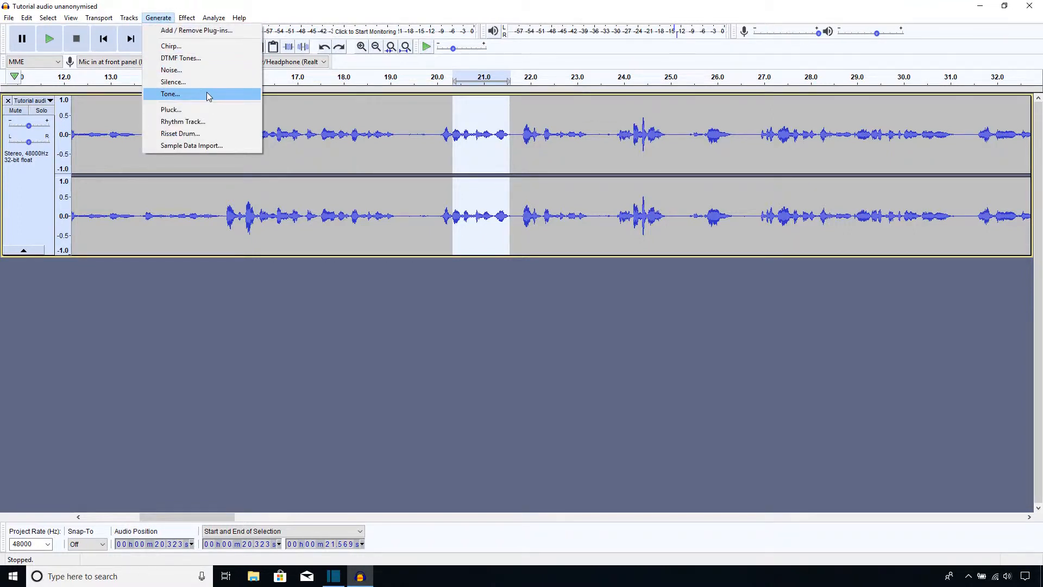
left_click(159, 18)
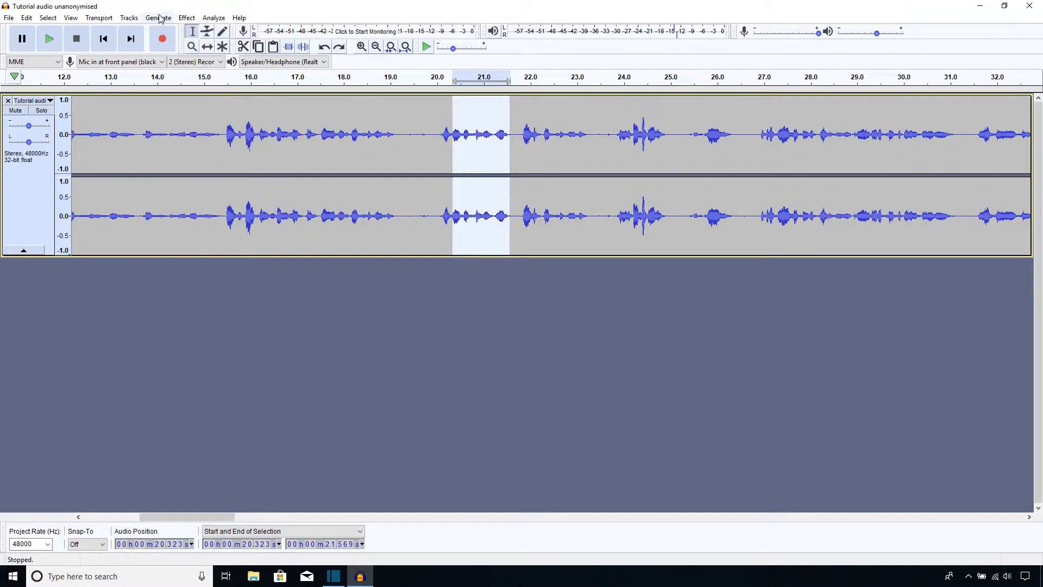
left_click(159, 17)
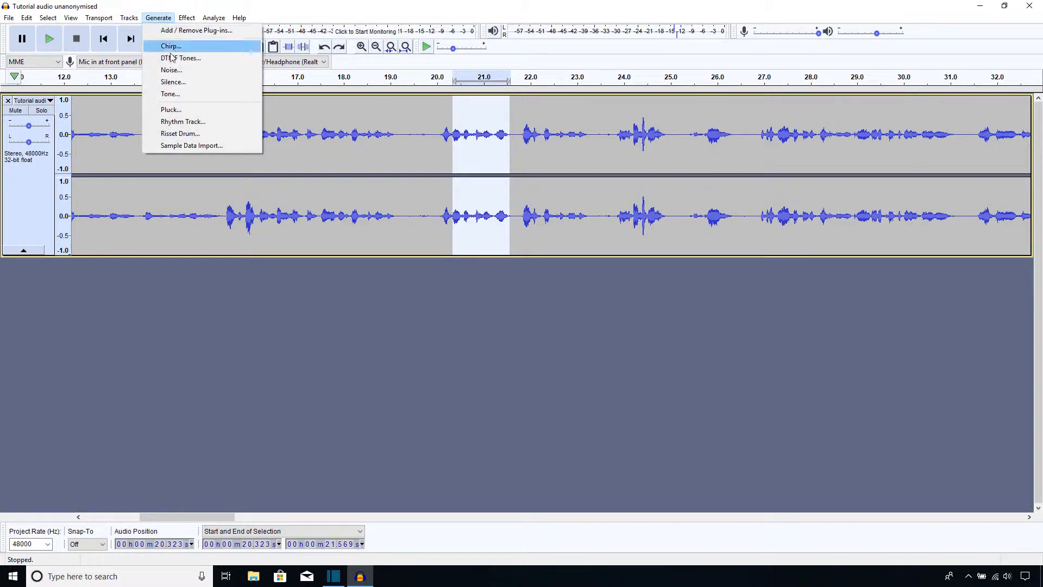
left_click(177, 95)
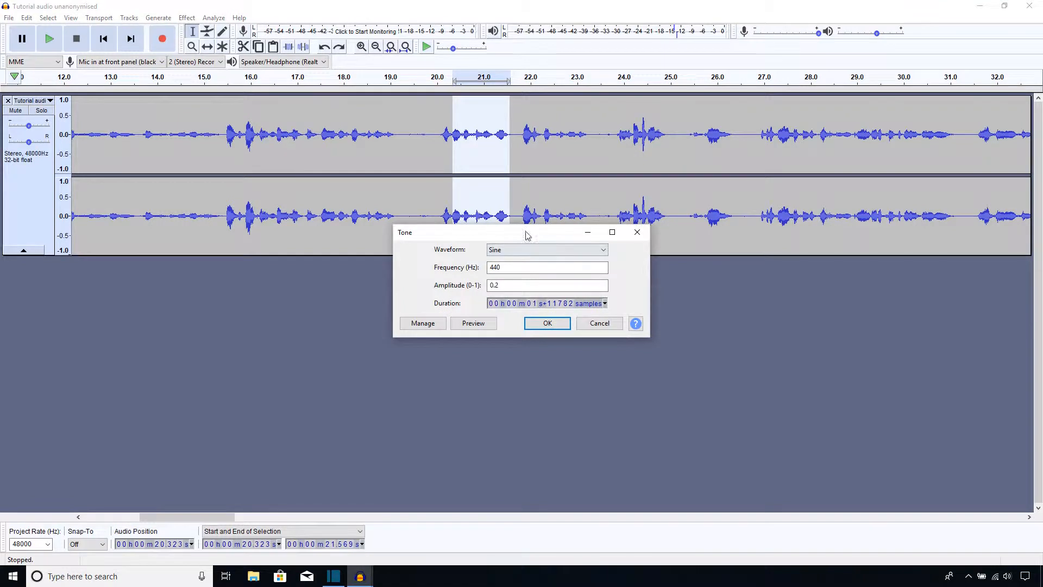
left_click_drag(526, 233, 487, 230)
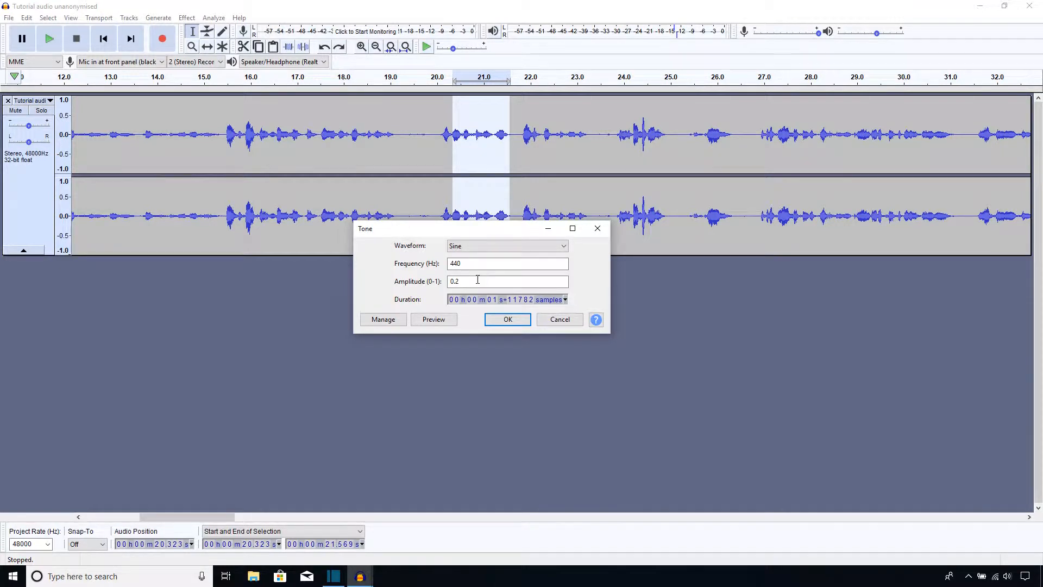
left_click(477, 280)
left_click(507, 320)
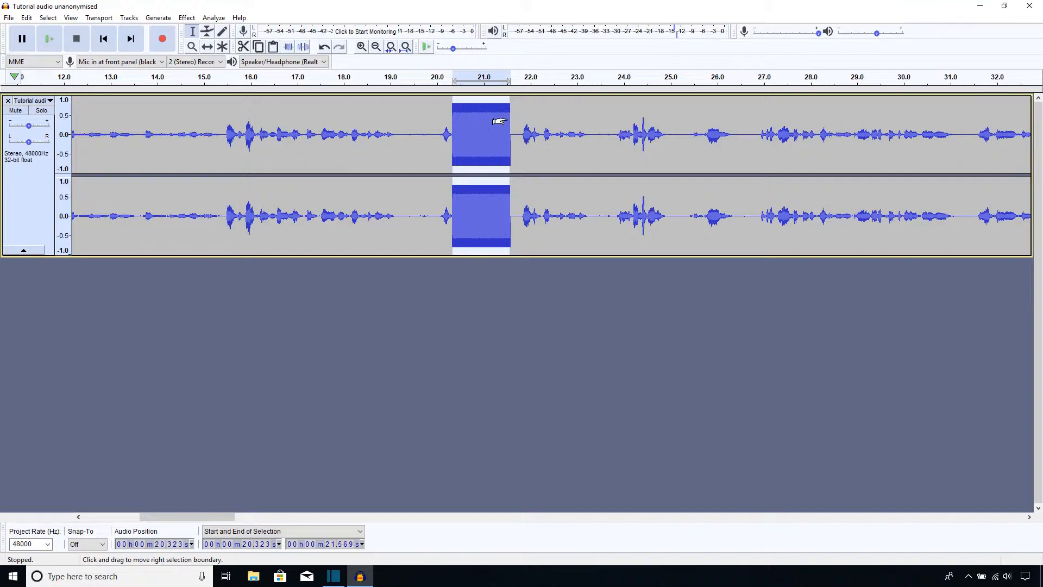
key("ctrl+z")
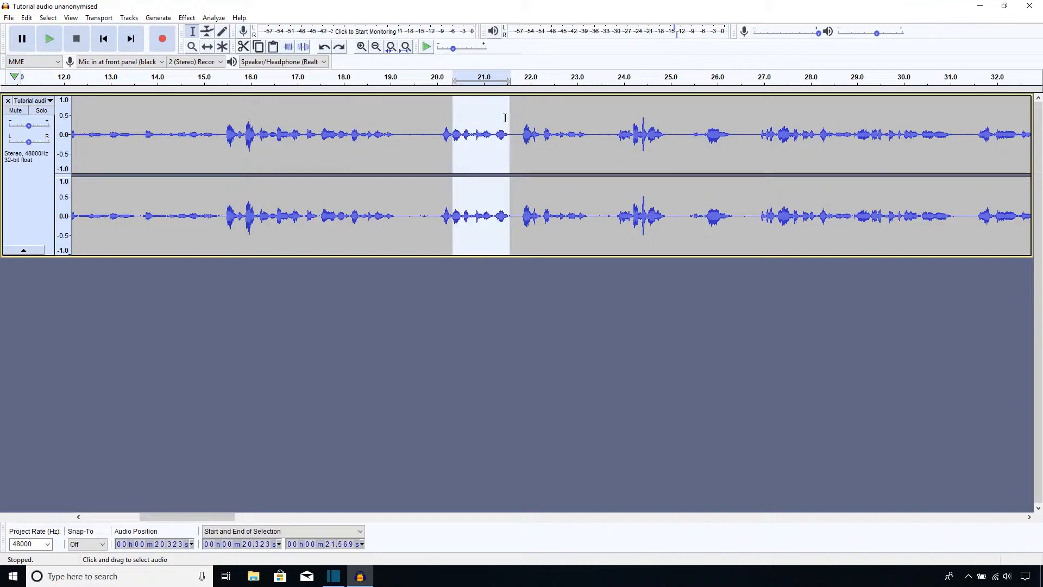
Generate a 440 Hz sine tone at amplitude 0.2 over the selected passage
left_click(155, 19)
left_click(170, 93)
left_click(572, 285)
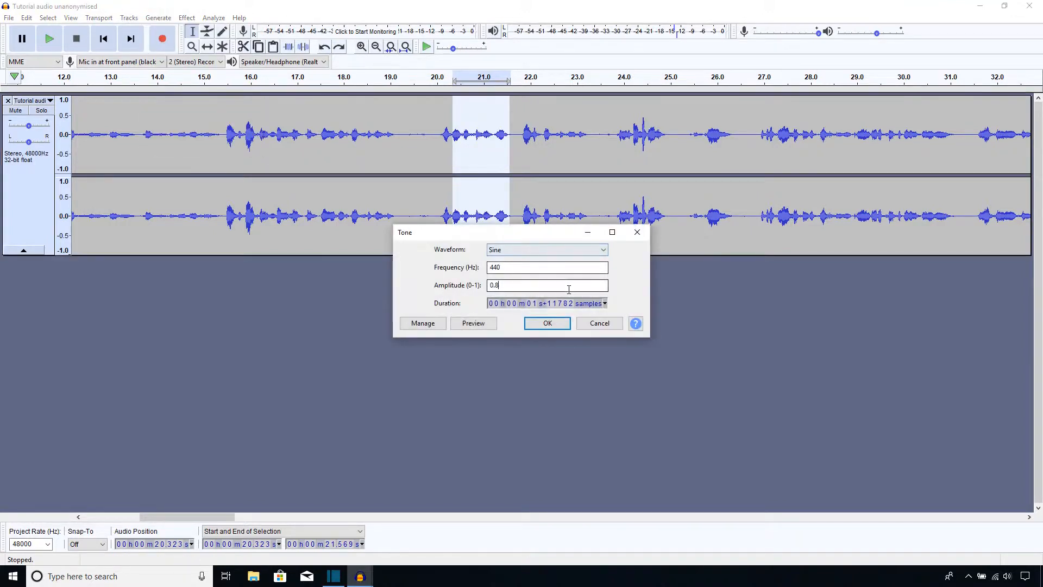
key("BackSpace")
type("02")
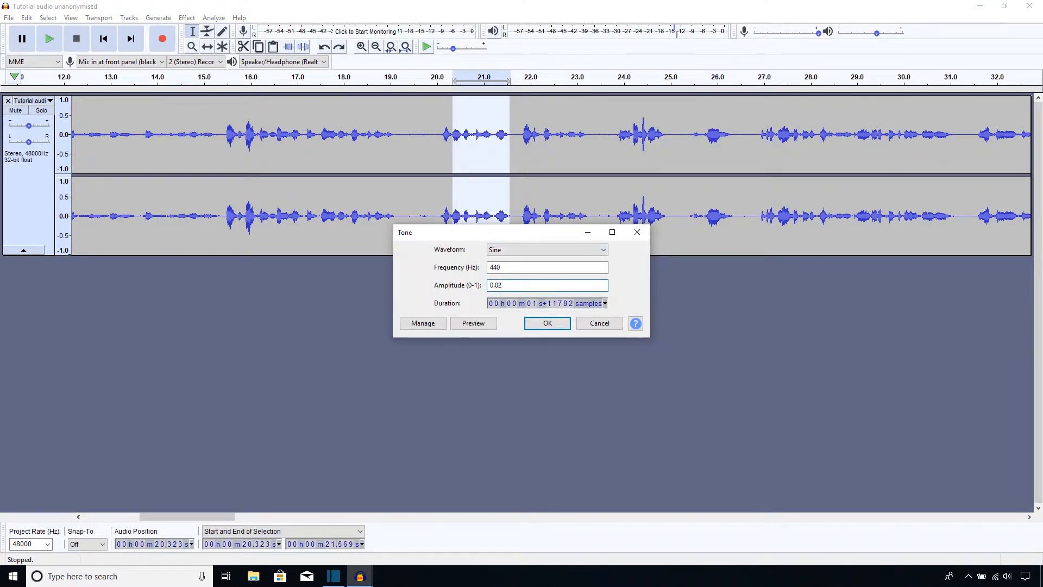
left_click(545, 324)
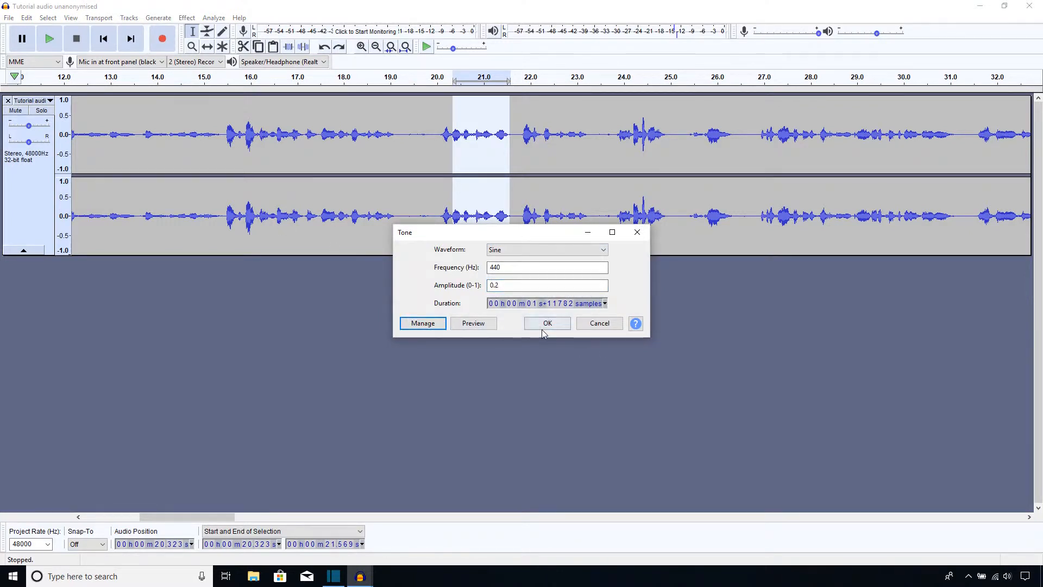
Play back the edited section from just before the tone
left_click(434, 135)
left_click(49, 41)
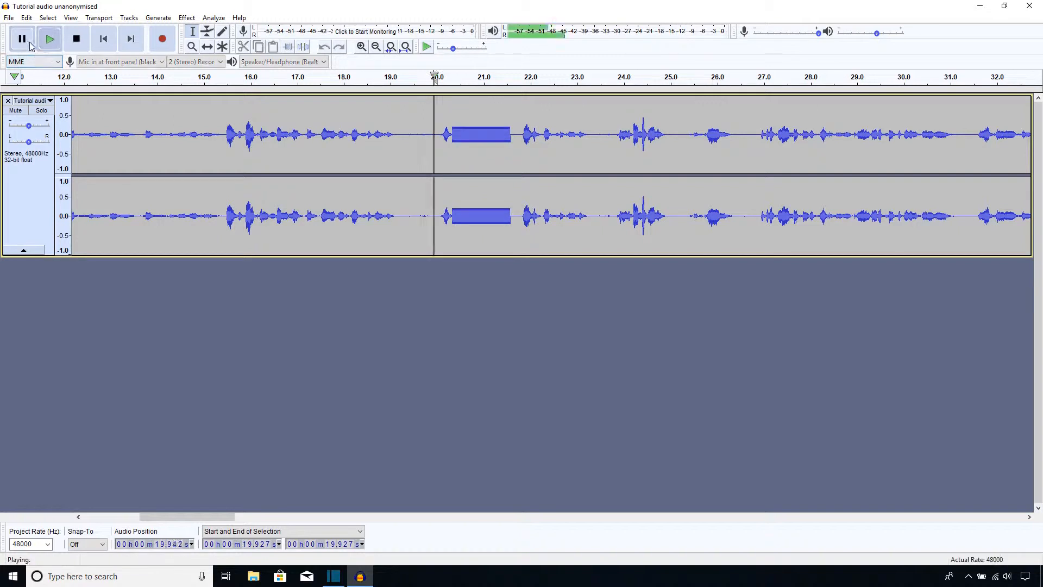
left_click(23, 42)
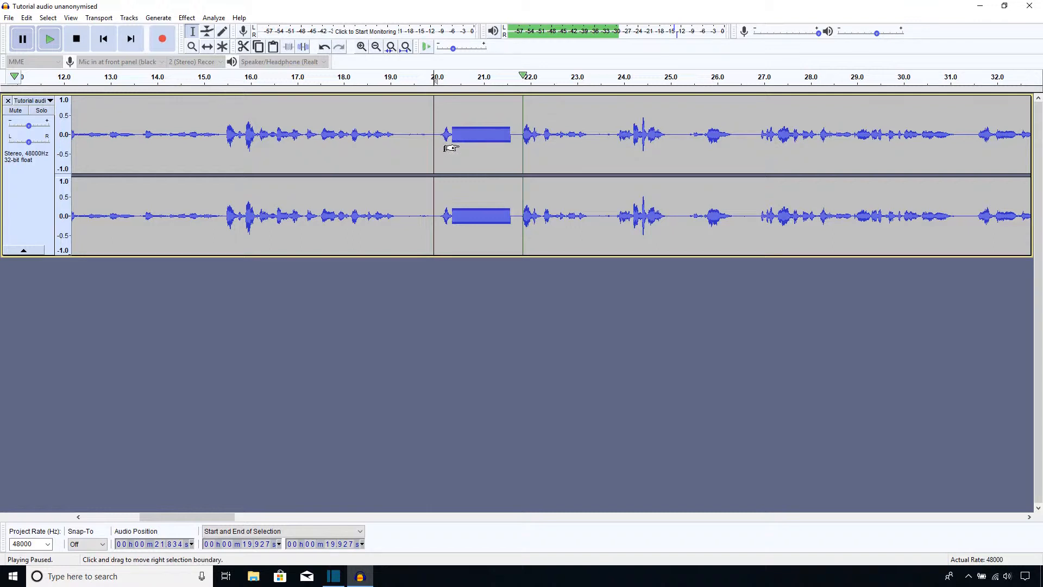
Undo the generated tone, restoring the original selected passage
key("ctrl+z")
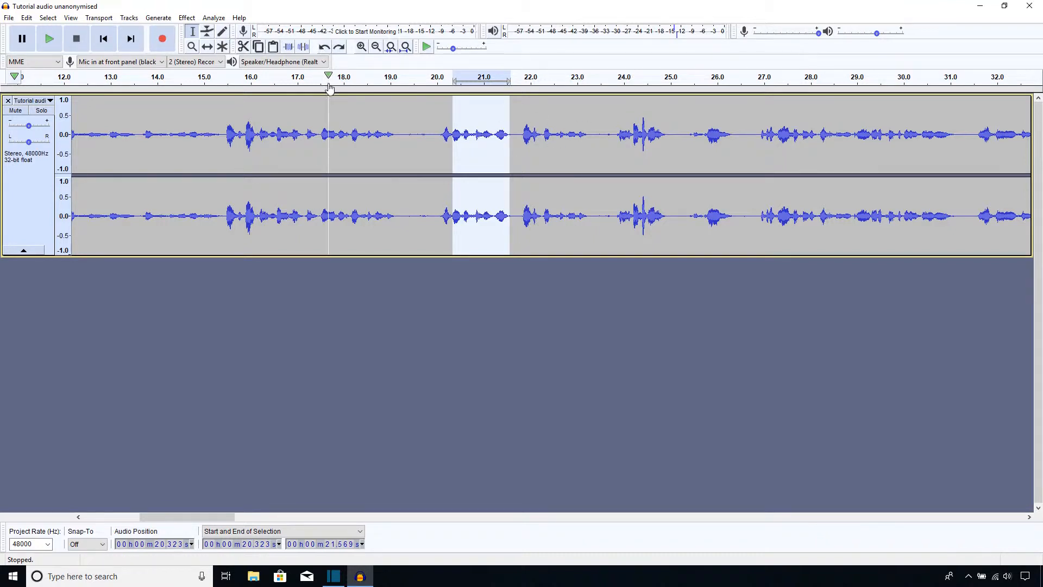
left_click(339, 47)
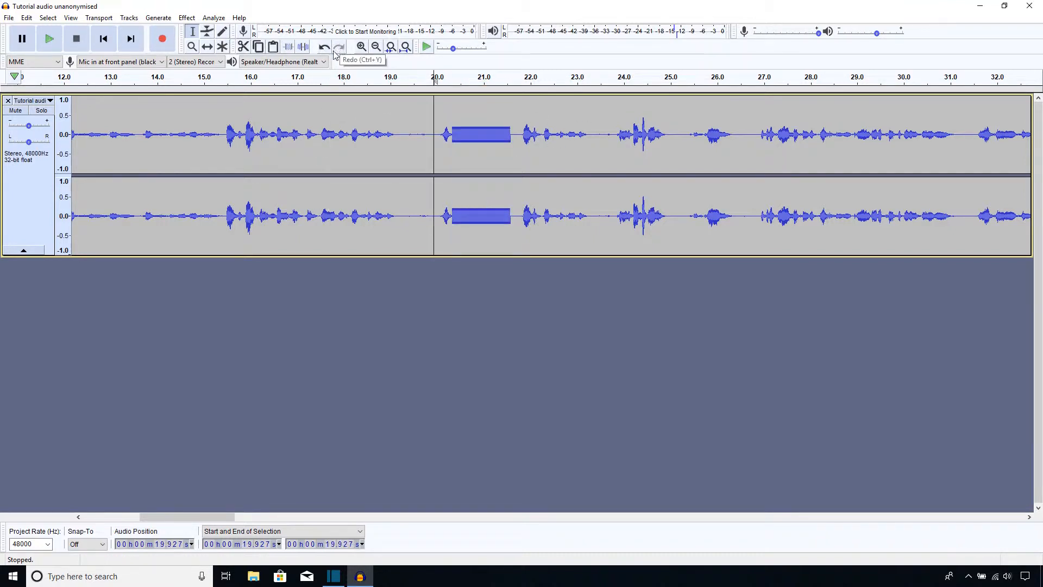
left_click(324, 47)
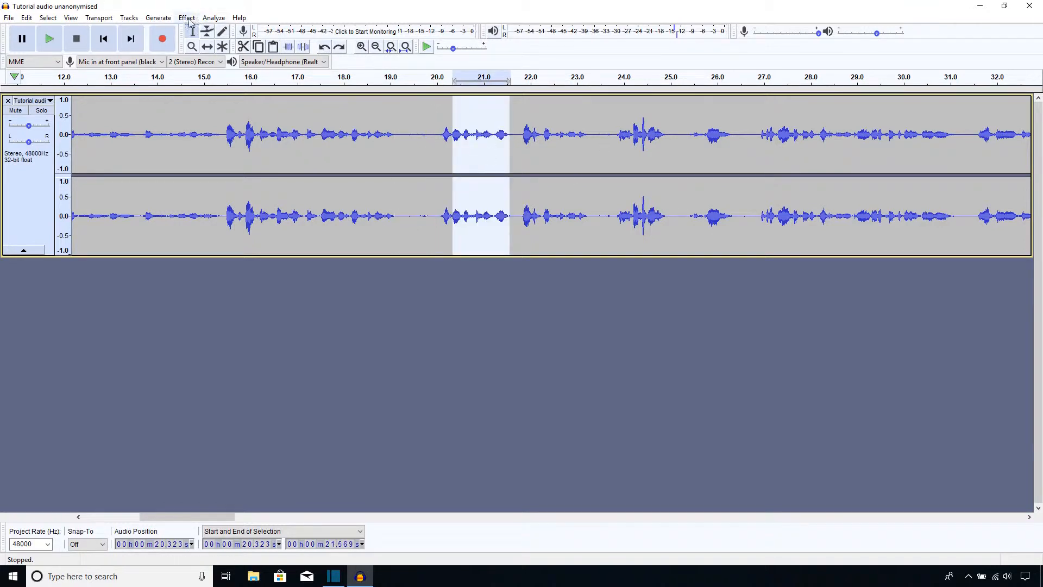
Generate White noise at amplitude 0.2 over the selected passage
left_click(160, 19)
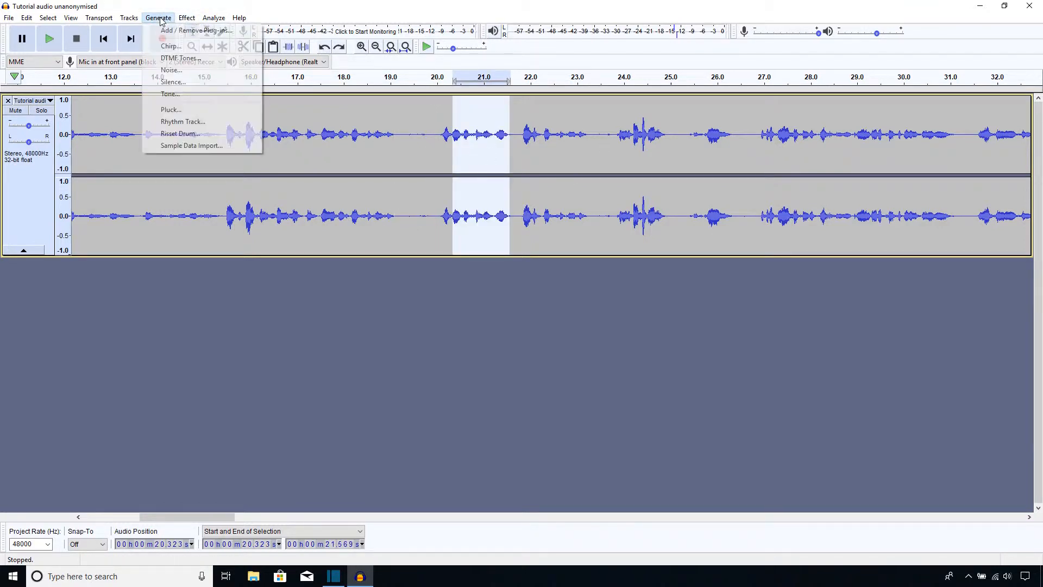
left_click(183, 71)
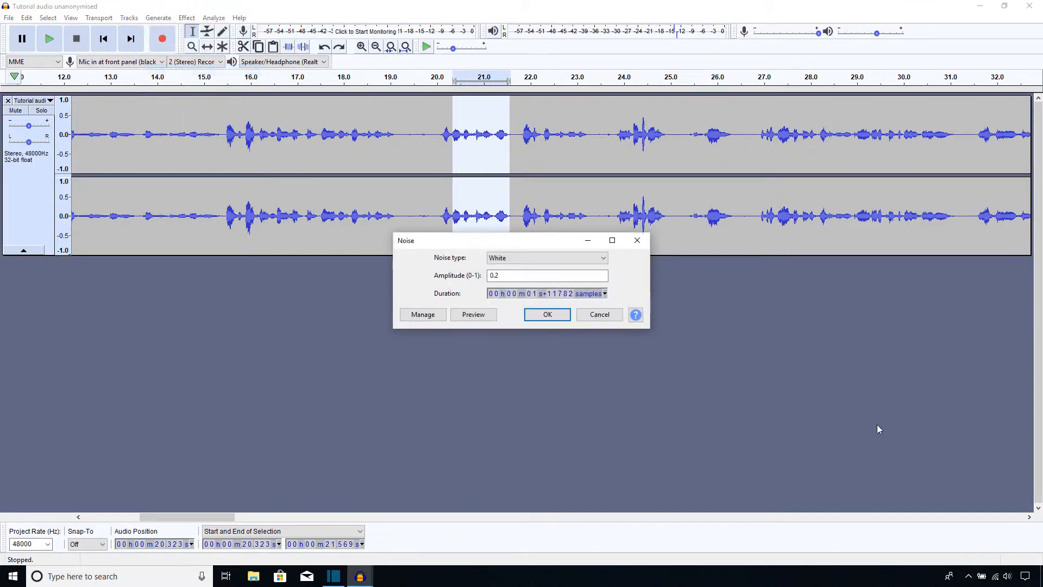
left_click(514, 260)
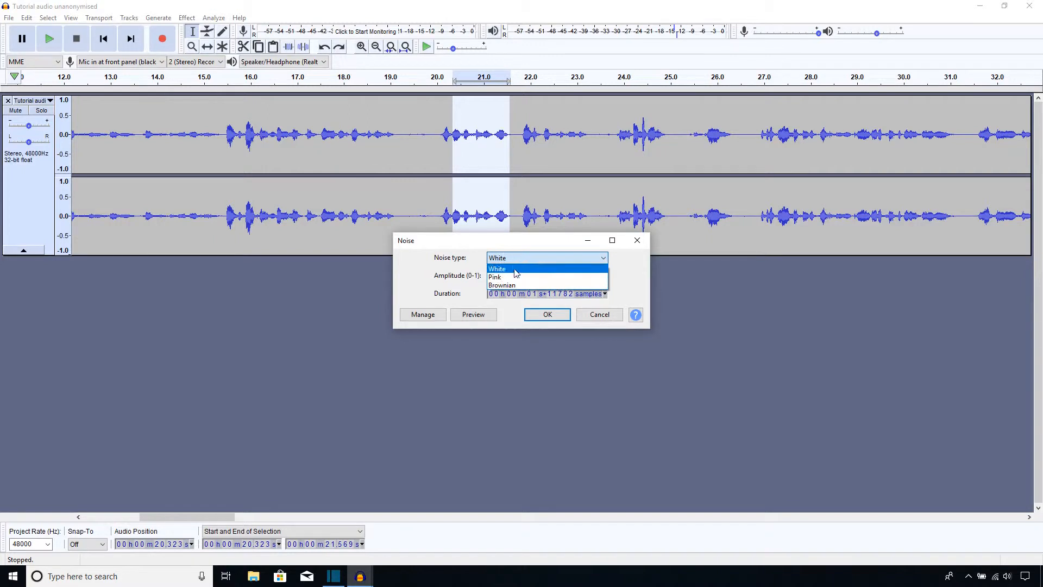
left_click(515, 272)
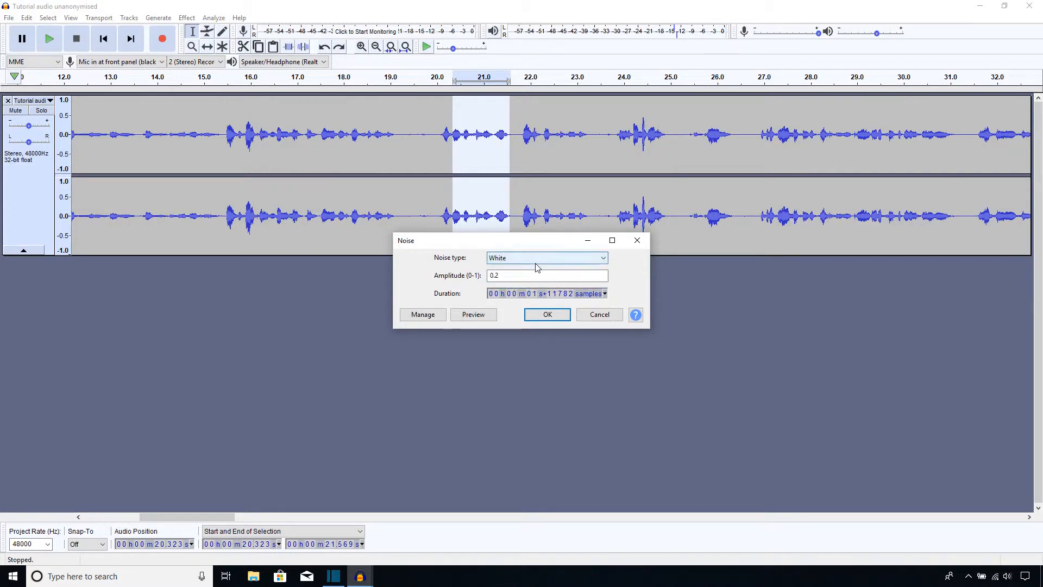
left_click(523, 277)
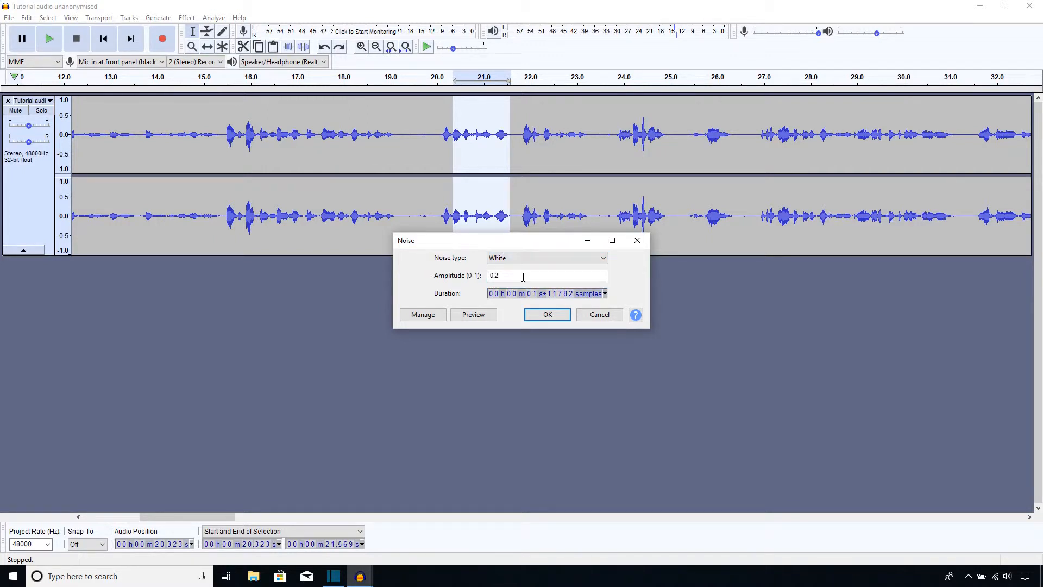
left_click(547, 315)
Play back the edited section from just before the noise
left_click(443, 236)
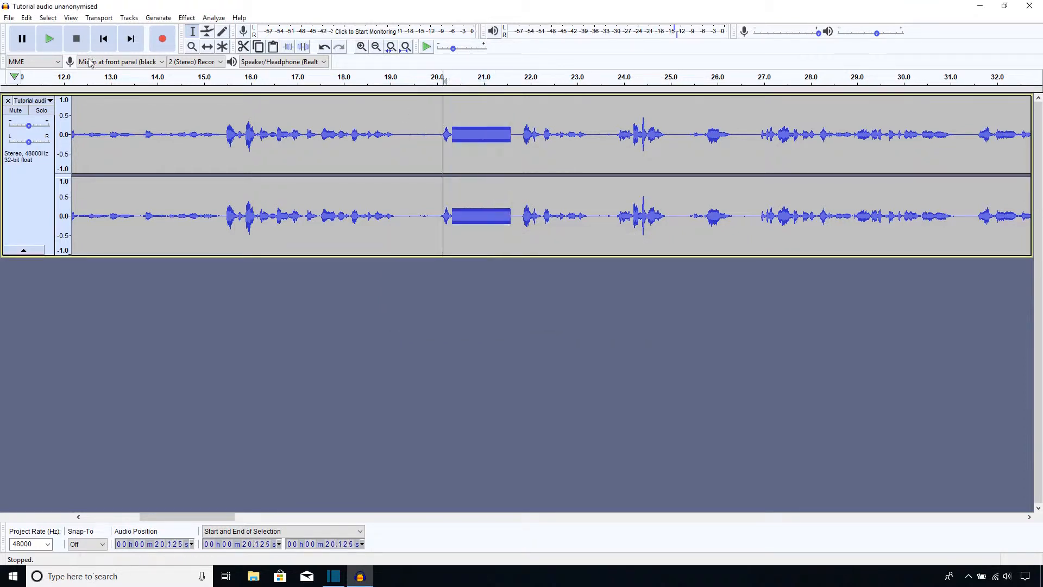
left_click(51, 42)
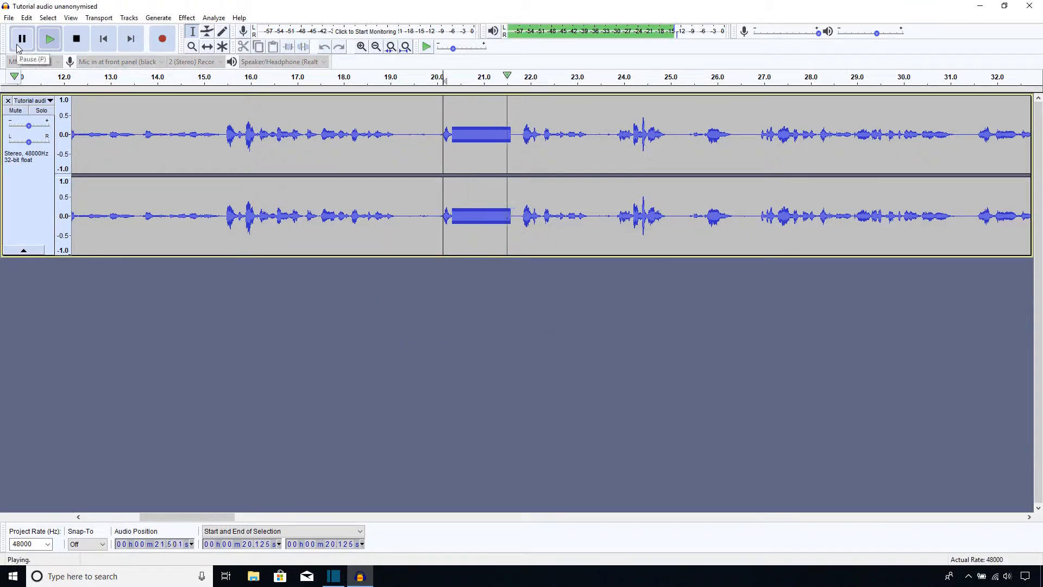
Stop playback and undo the generated noise, restoring the original selected passage
key("p")
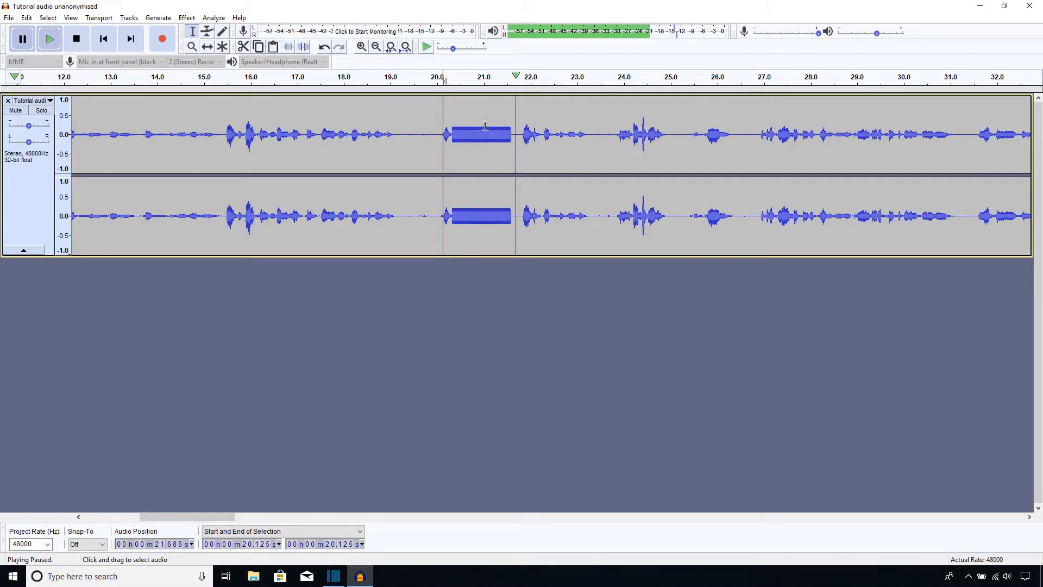
key("ctrl+z")
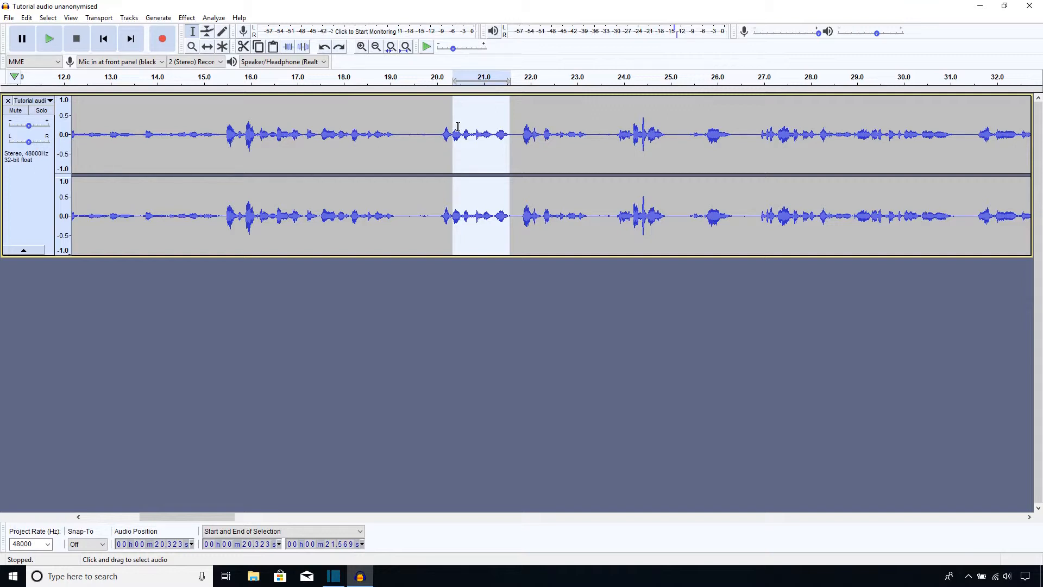
Generate silence over the selected passage
left_click(158, 17)
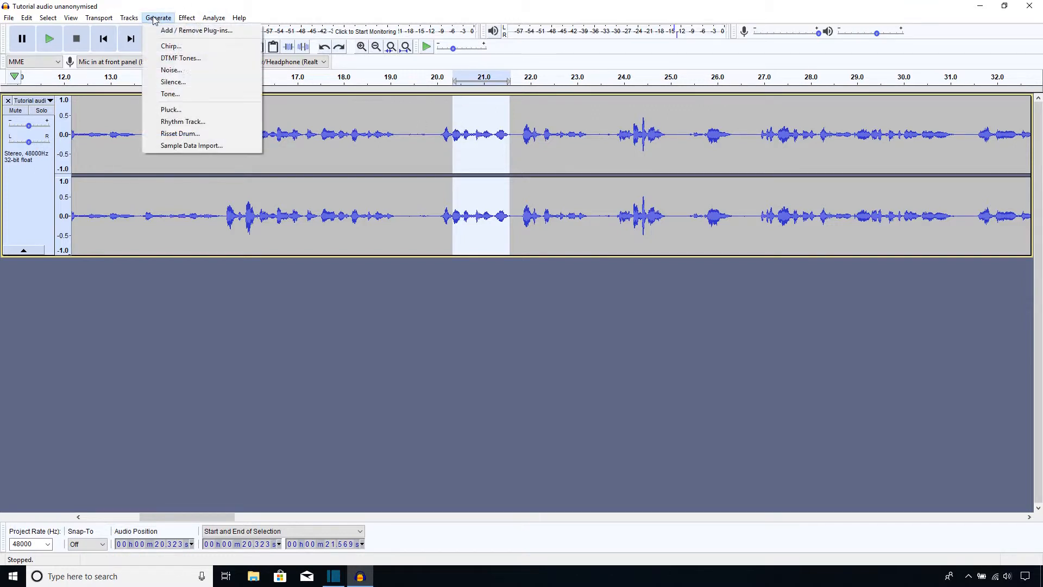
left_click(172, 81)
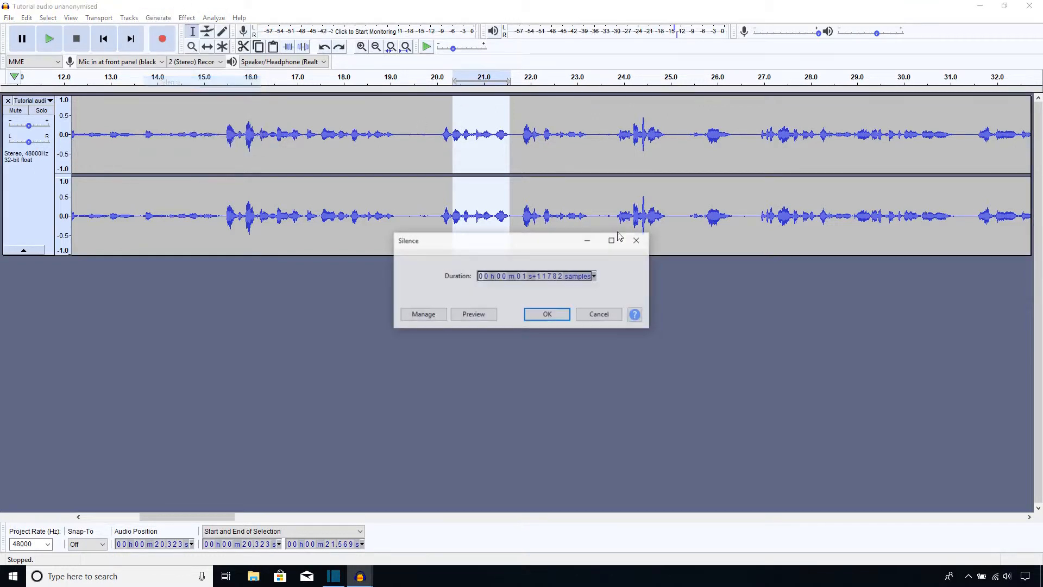
left_click(547, 316)
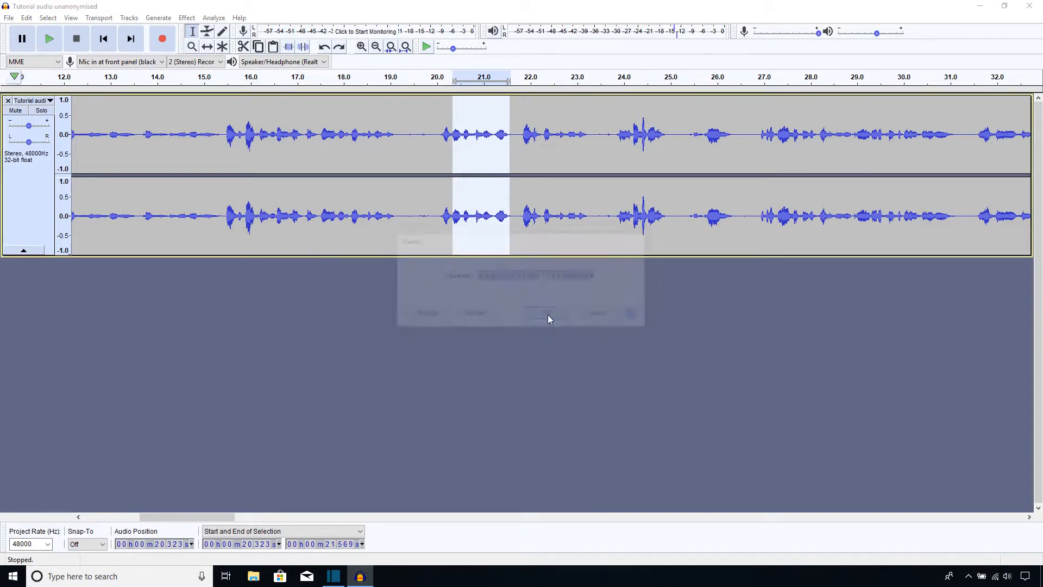
Play back the edited section from just before the silenced passage, then stop
left_click(437, 129)
left_click(49, 39)
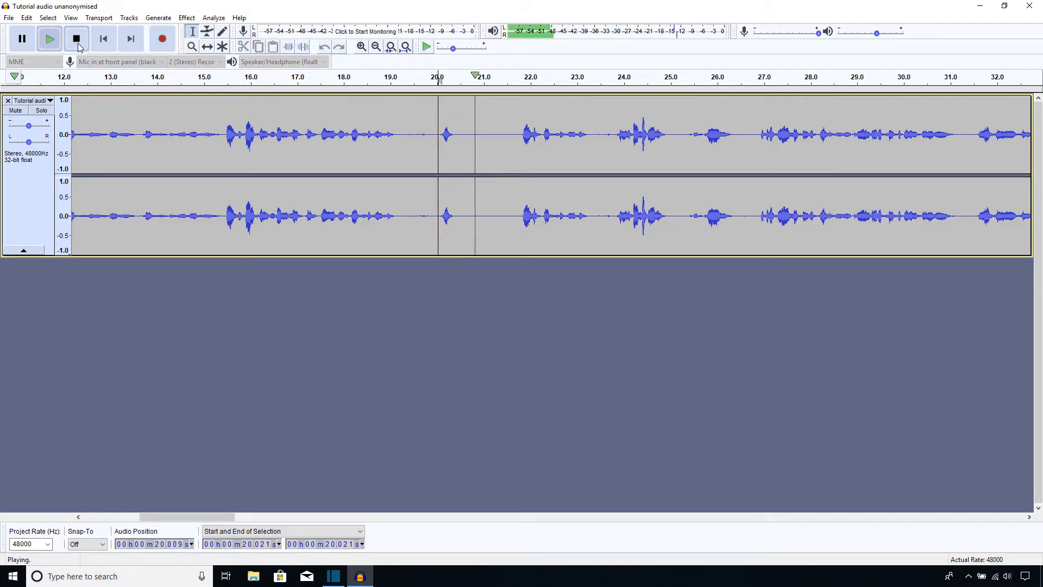
left_click(77, 39)
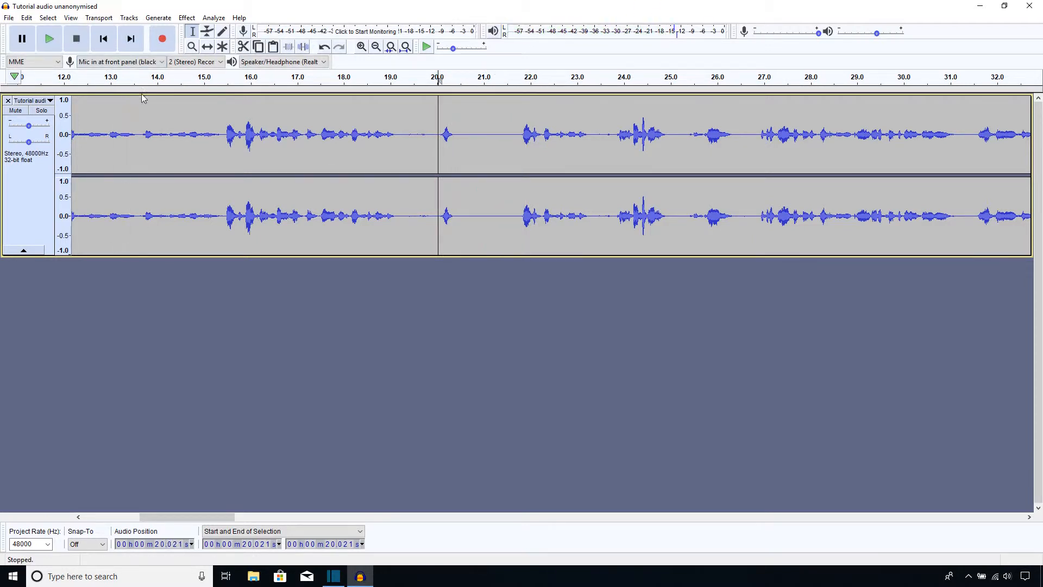
Undo the generated silence
key("ctrl+z")
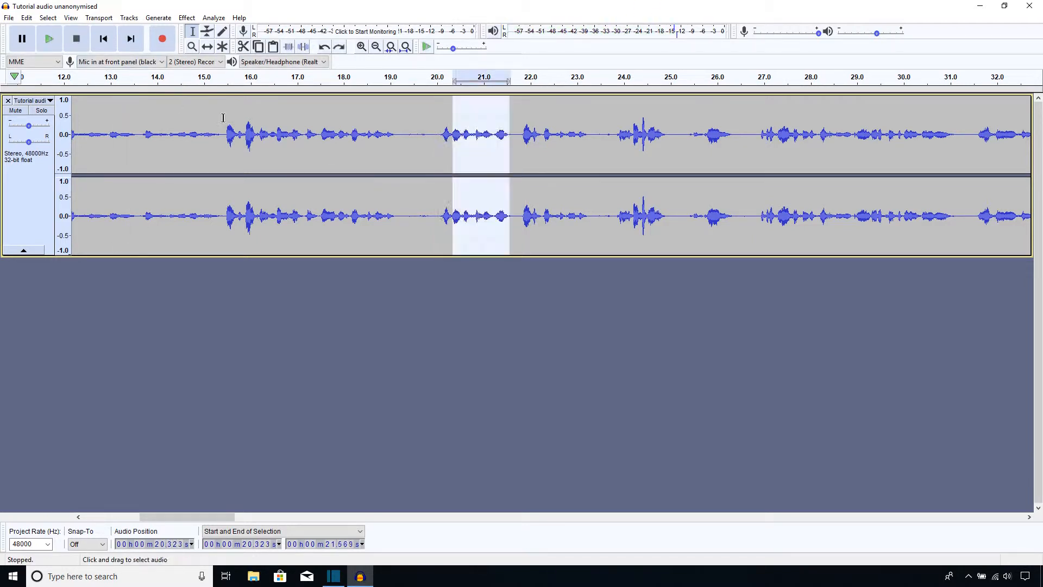
Apply the Reverse effect to the selected passage
left_click(186, 17)
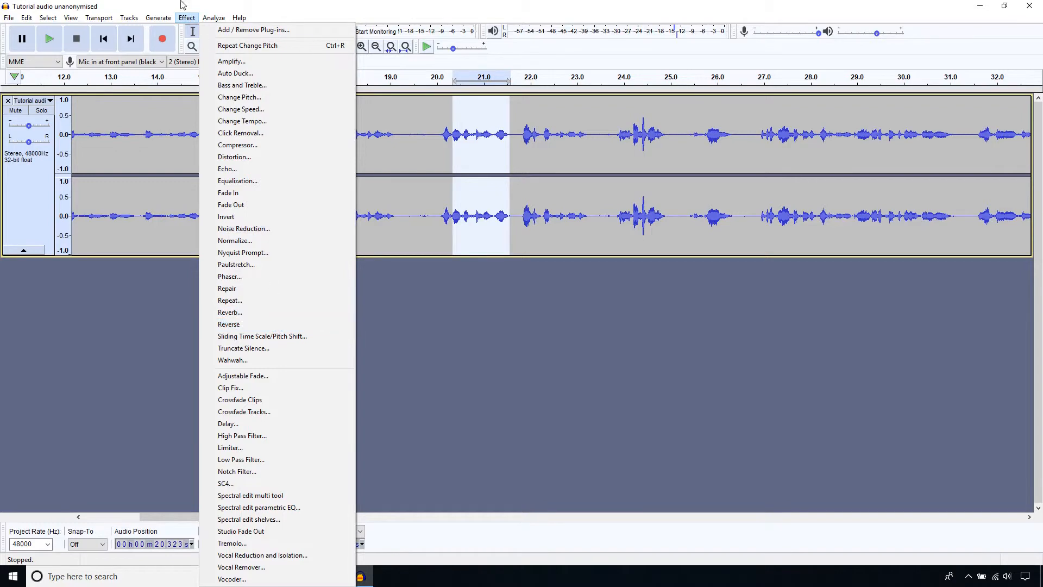
left_click(185, 19)
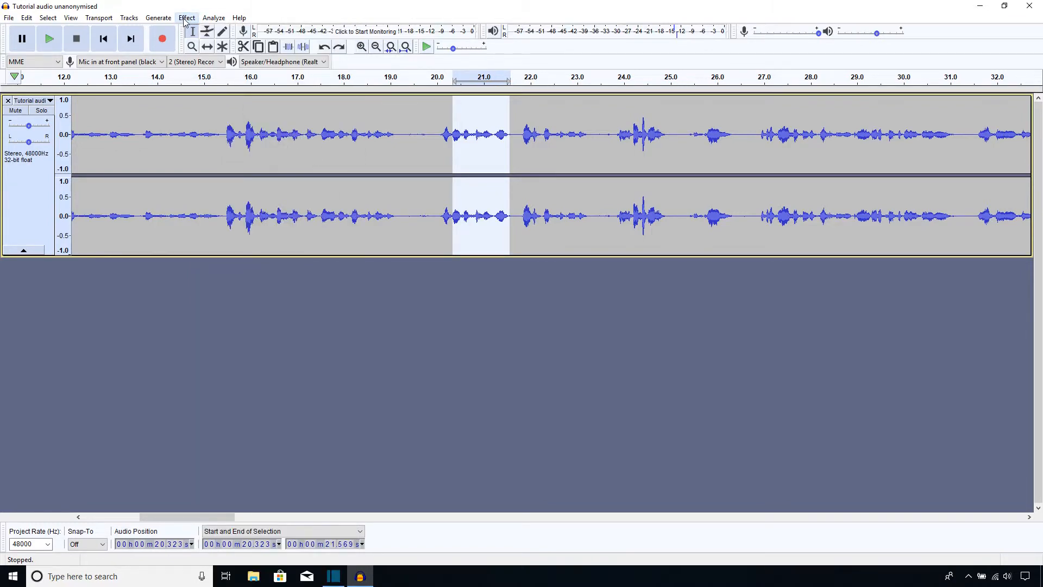
left_click(185, 18)
left_click(206, 327)
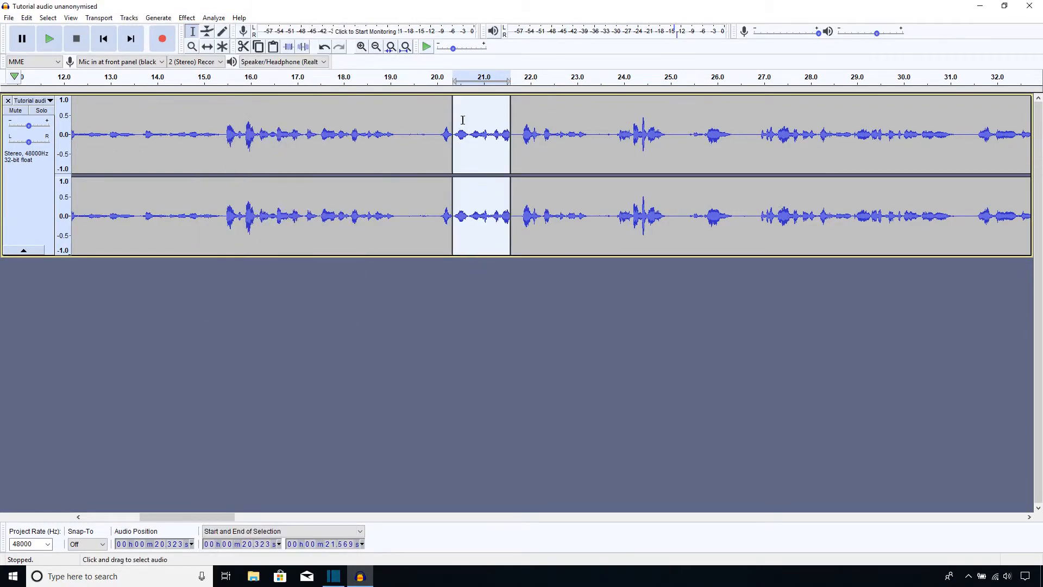
Play back the edited section from just before the reversed passage, then stop
left_click(435, 120)
left_click(47, 39)
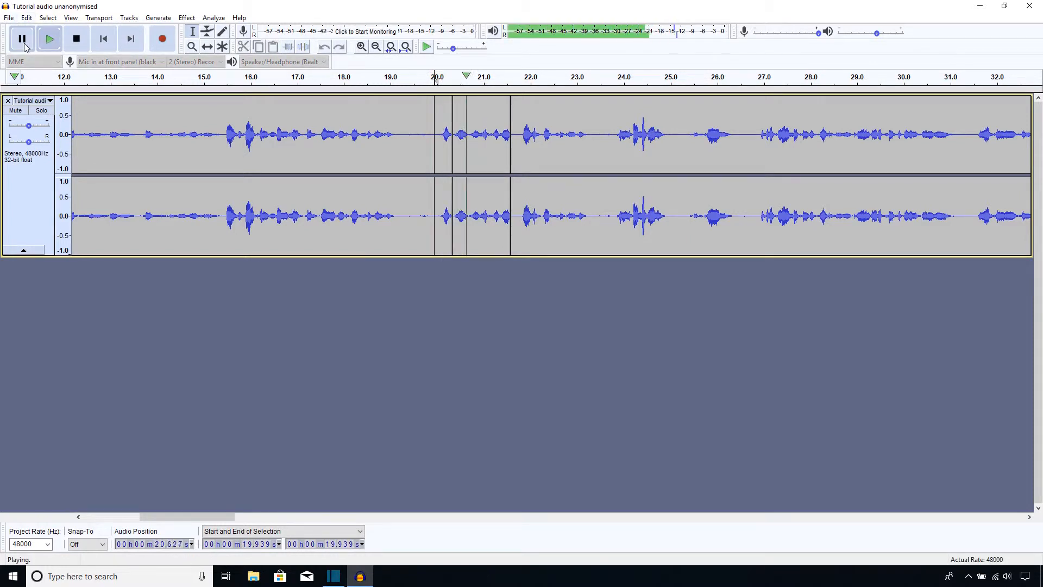
left_click(24, 46)
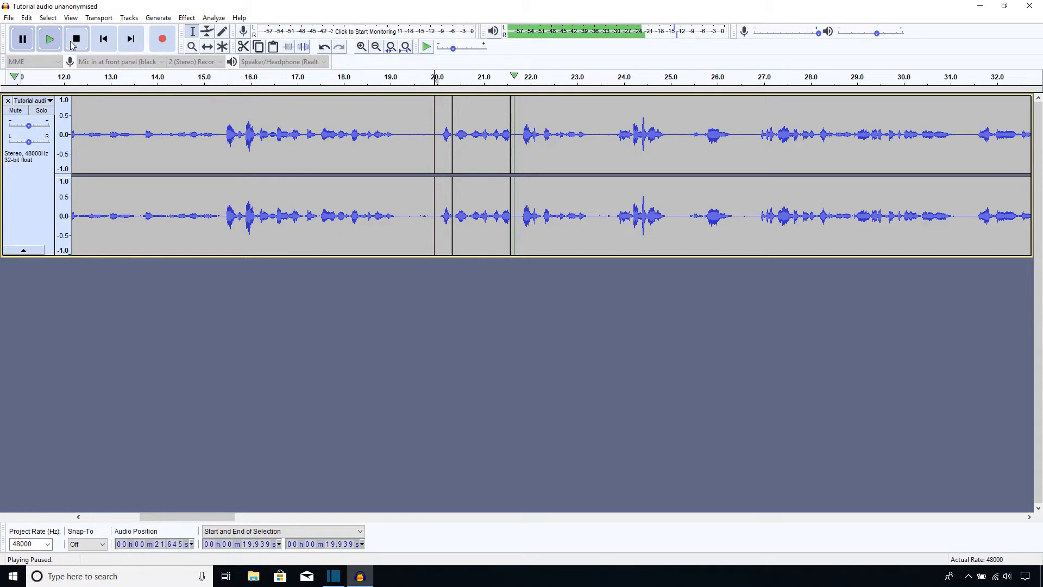
left_click(71, 42)
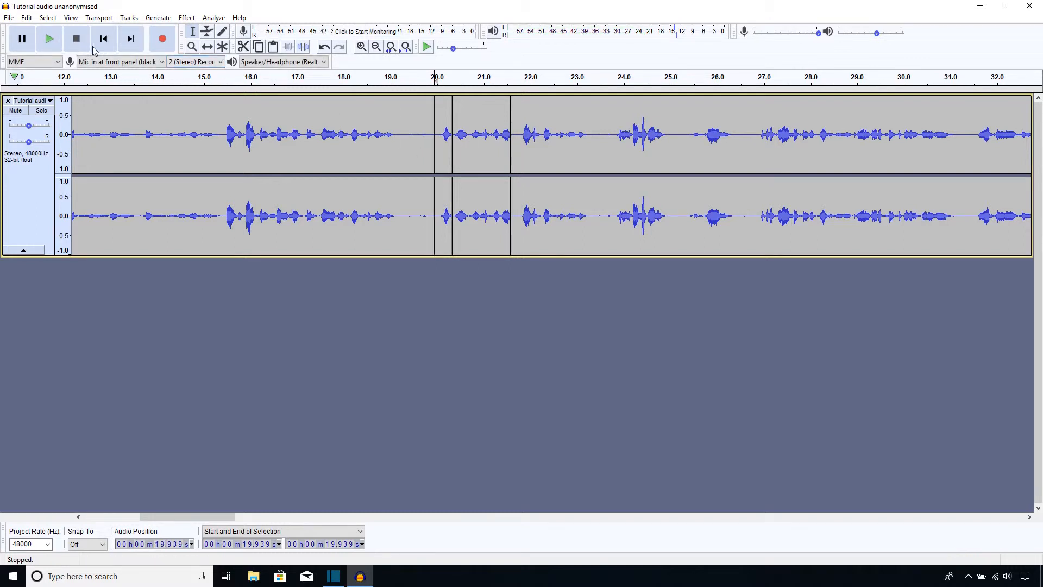
Undo the Reverse effect
key("ctrl+z")
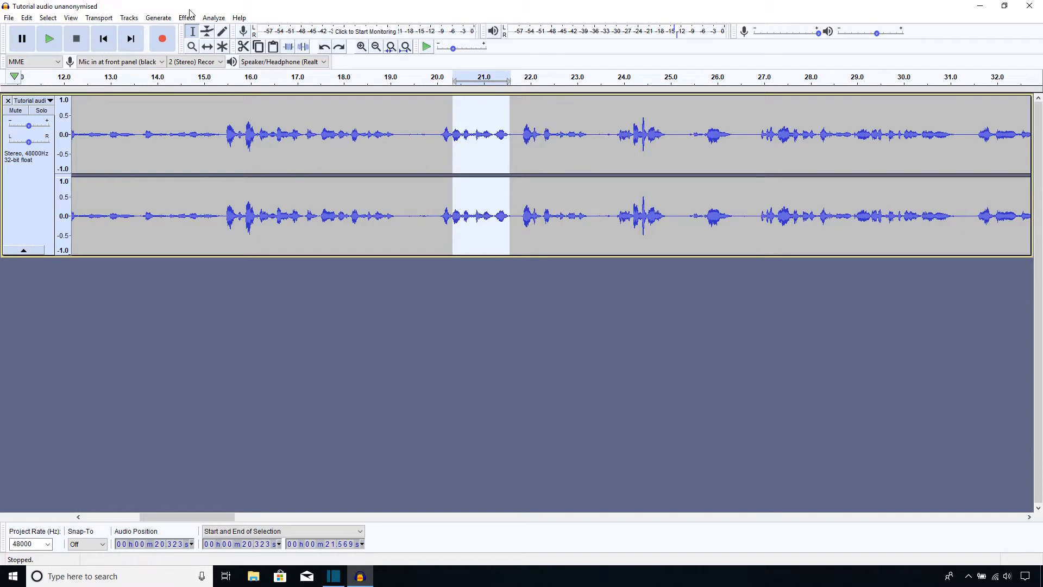
Generate a Sine tone at 440 Hz with amplitude 0.2 over the selected passage
left_click(129, 17)
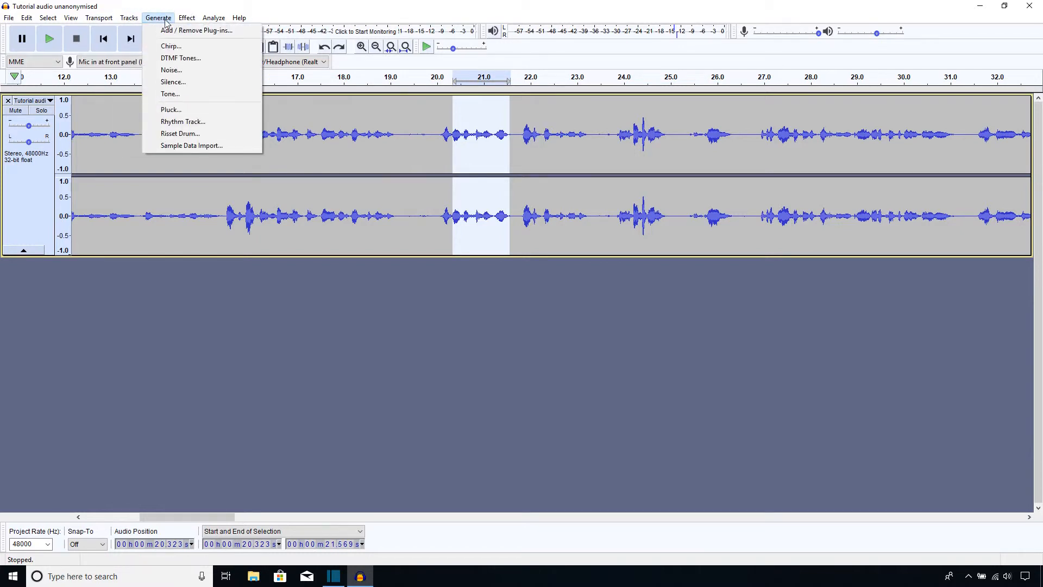
left_click(166, 94)
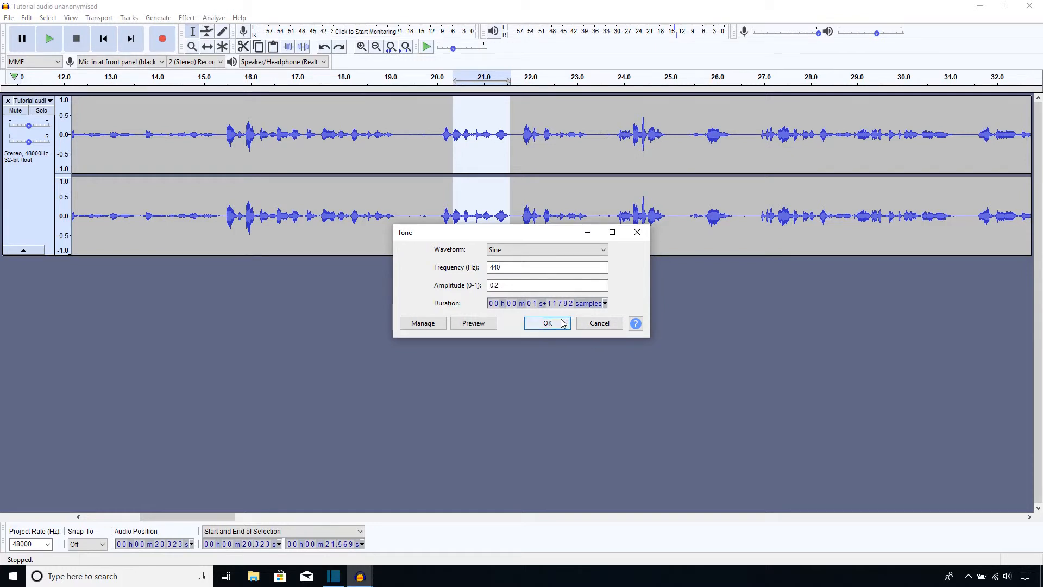
left_click(563, 322)
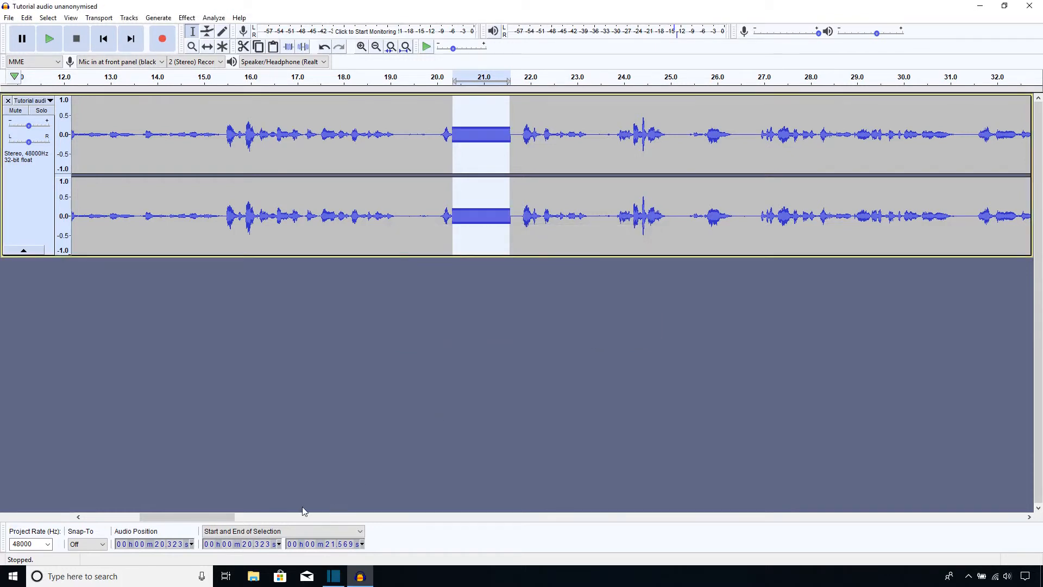
Play back the recording around 36 to 37 seconds to locate the next word to anonymise
left_click_drag(190, 520, 295, 511)
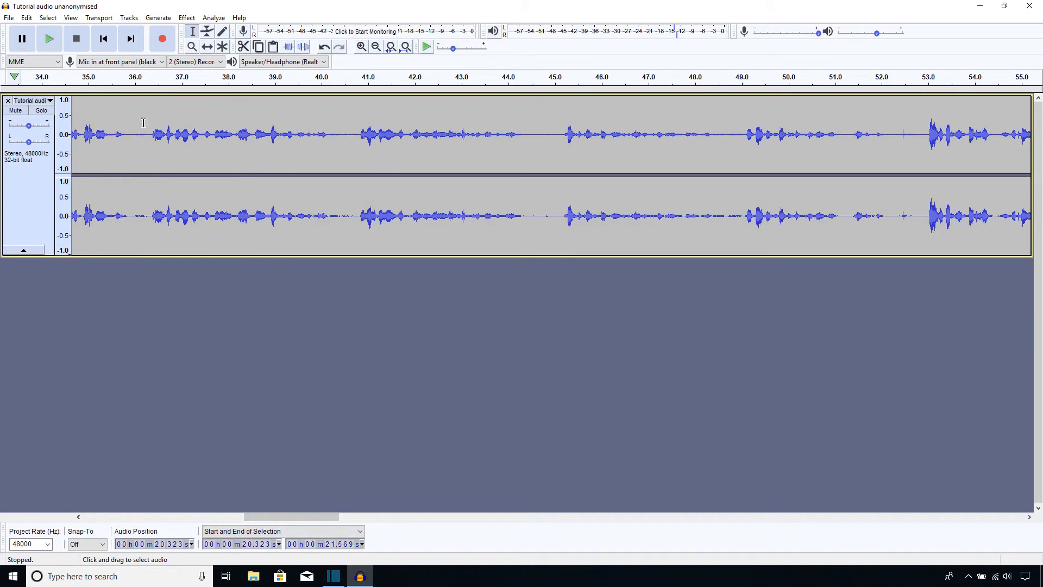
left_click(144, 121)
left_click(48, 39)
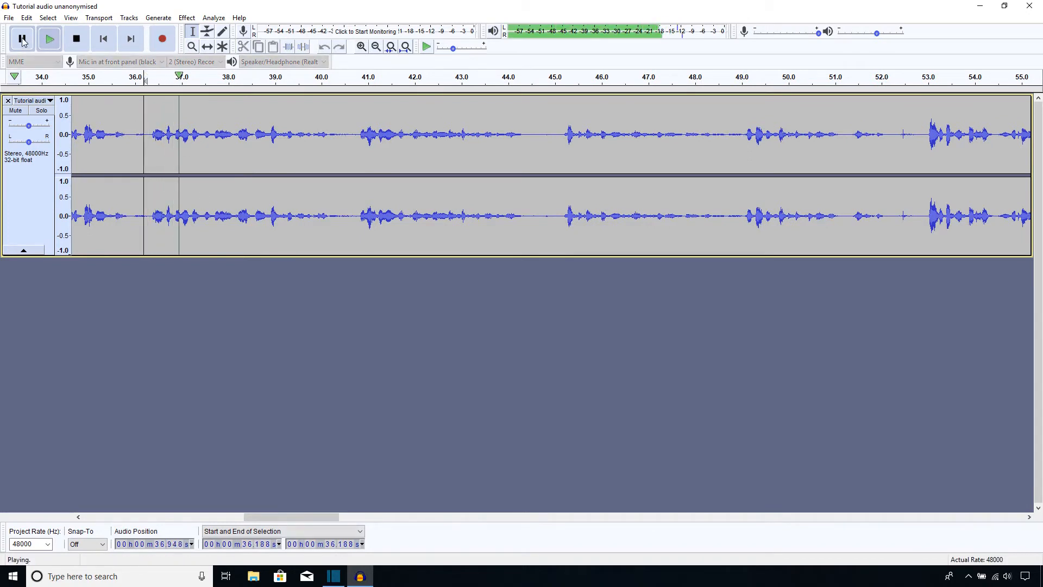
left_click(22, 40)
left_click(188, 135)
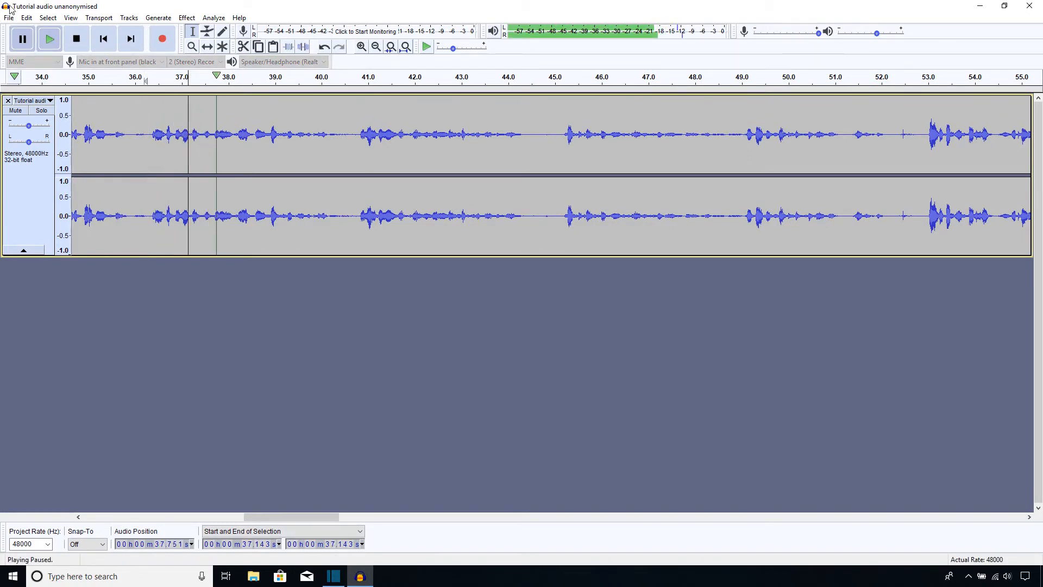
left_click(50, 40)
left_click(23, 40)
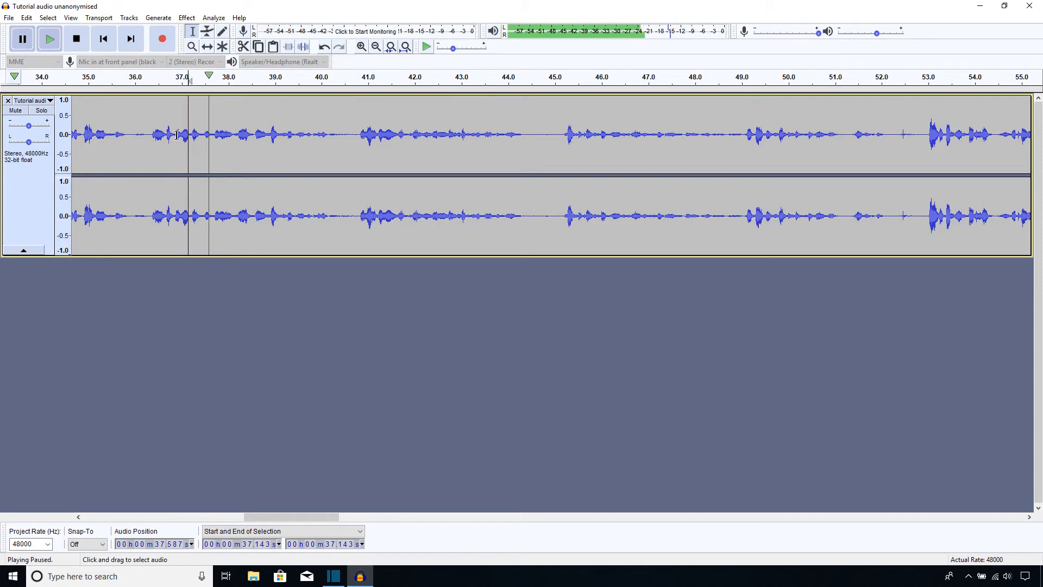
Select the passage from about 36.9 to 37.5 seconds and generate a tone over it
left_click_drag(178, 135, 204, 136)
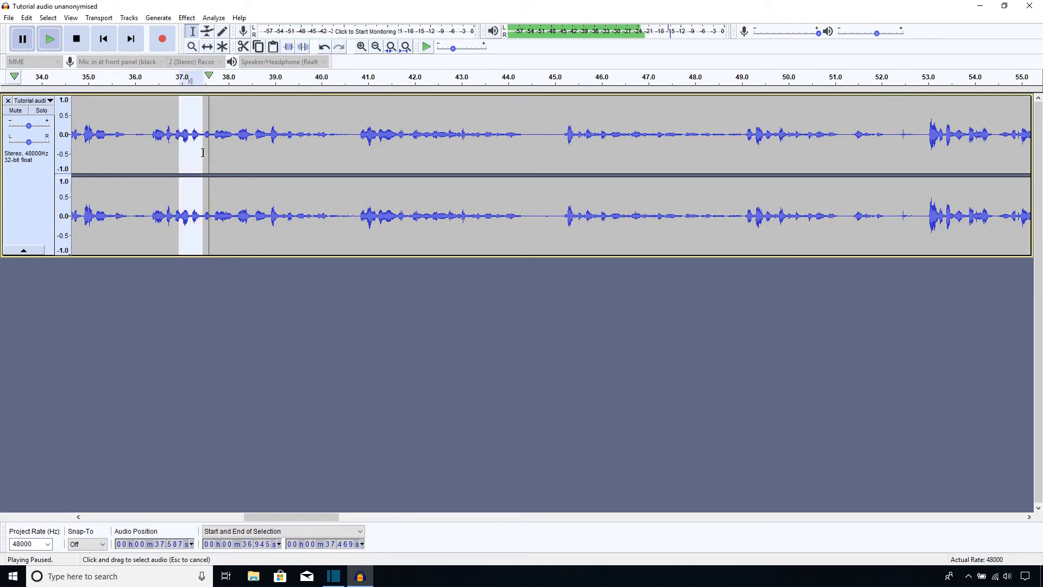
left_click(48, 41)
left_click(159, 18)
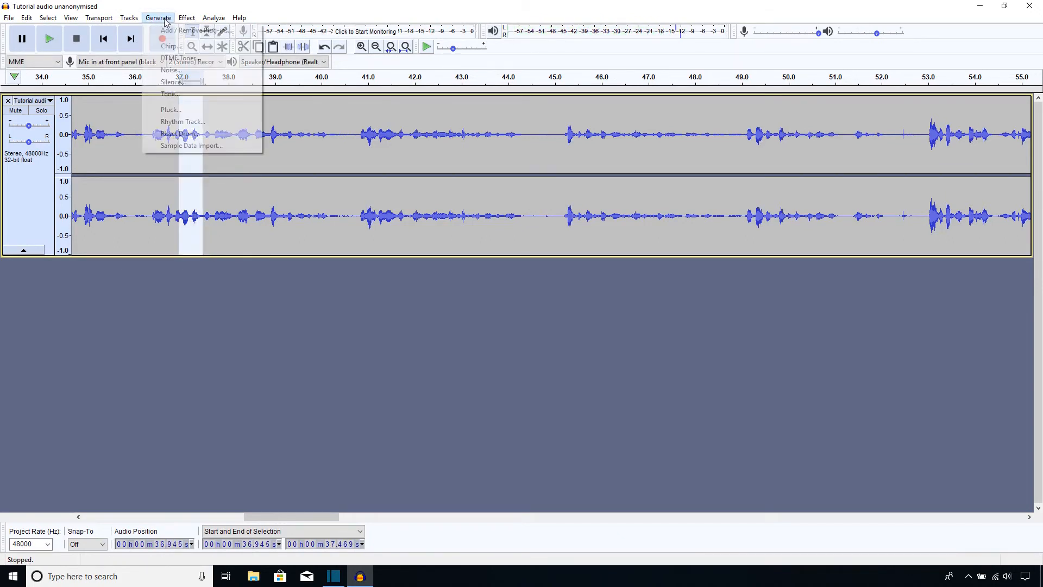
left_click(186, 94)
left_click(562, 324)
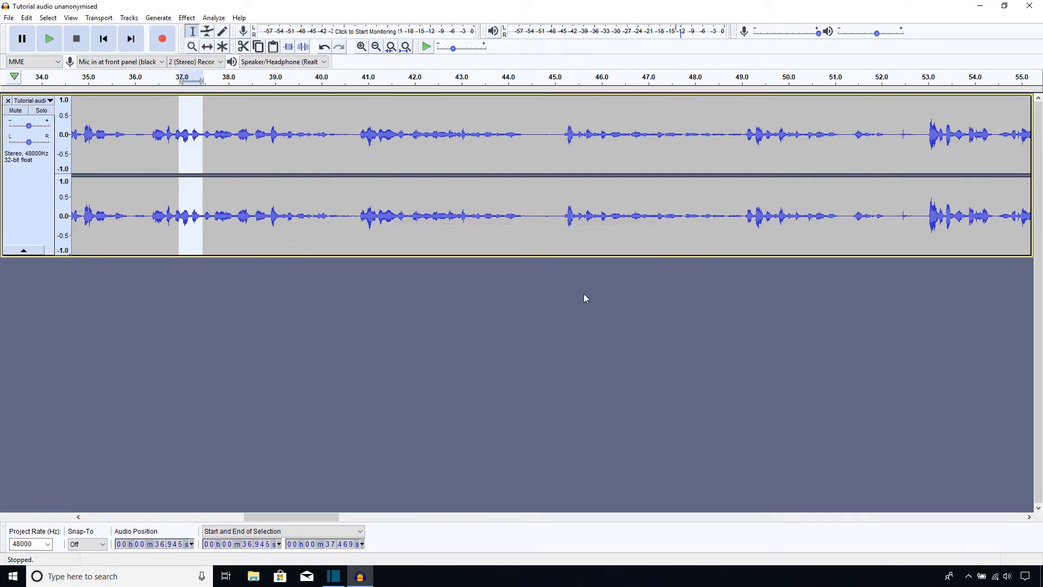
Play back the recording from around 50 seconds to locate the next word to anonymise
left_click_drag(262, 517, 320, 517)
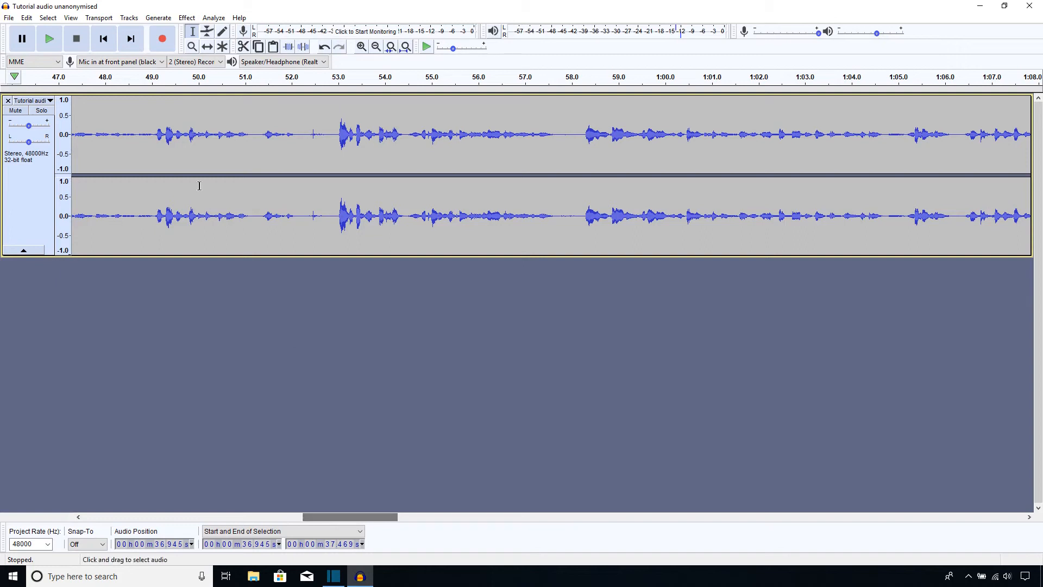
left_click(191, 130)
left_click(40, 48)
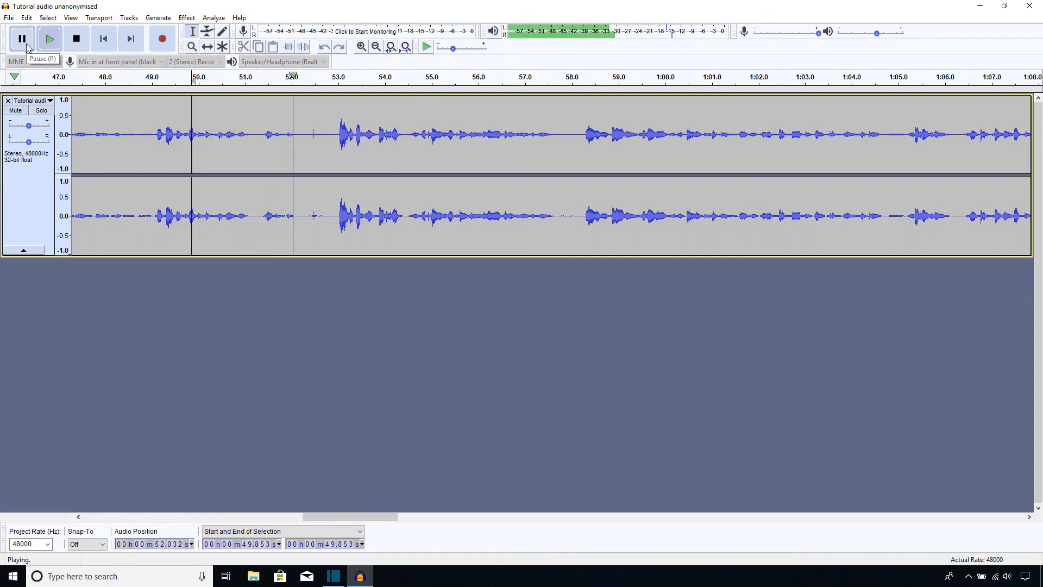
left_click(28, 46)
Select the passage from about 51.4 to 52.1 seconds and generate a tone over it
left_click_drag(262, 135, 297, 135)
left_click(171, 22)
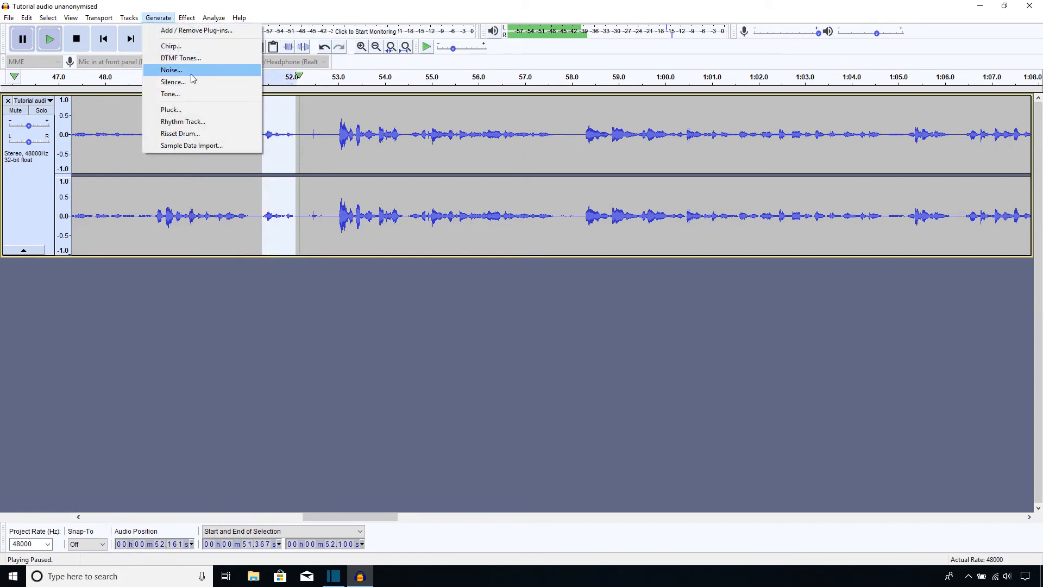
left_click(191, 91)
left_click(561, 325)
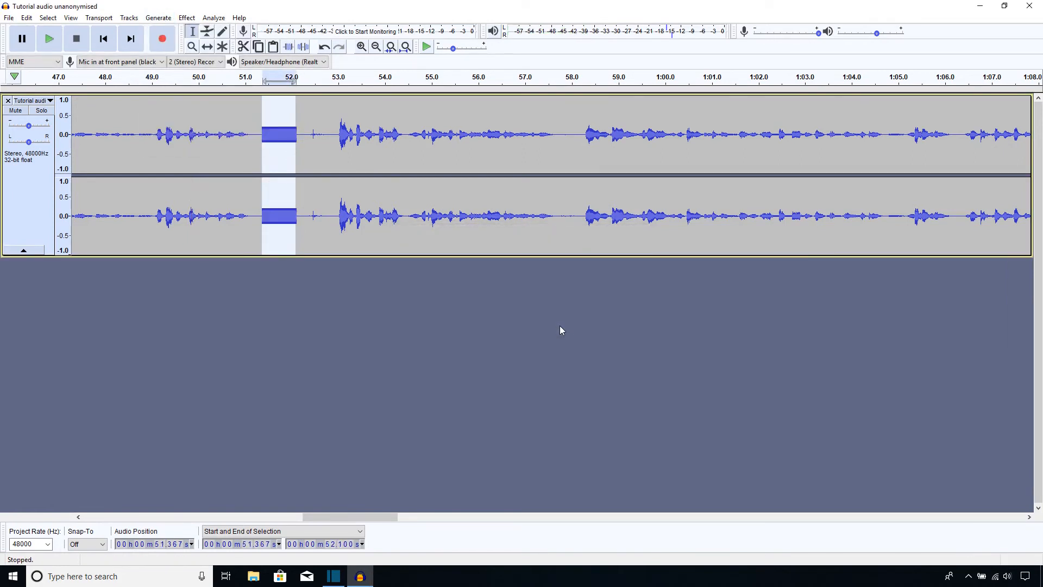
left_click_drag(385, 519, 1041, 416)
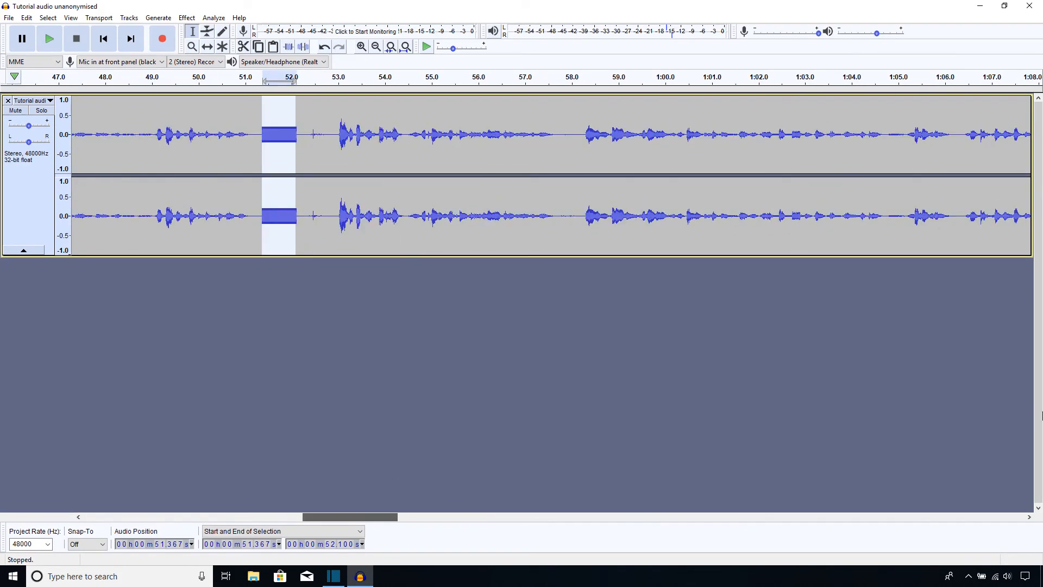
left_click_drag(579, 401, 157, 482)
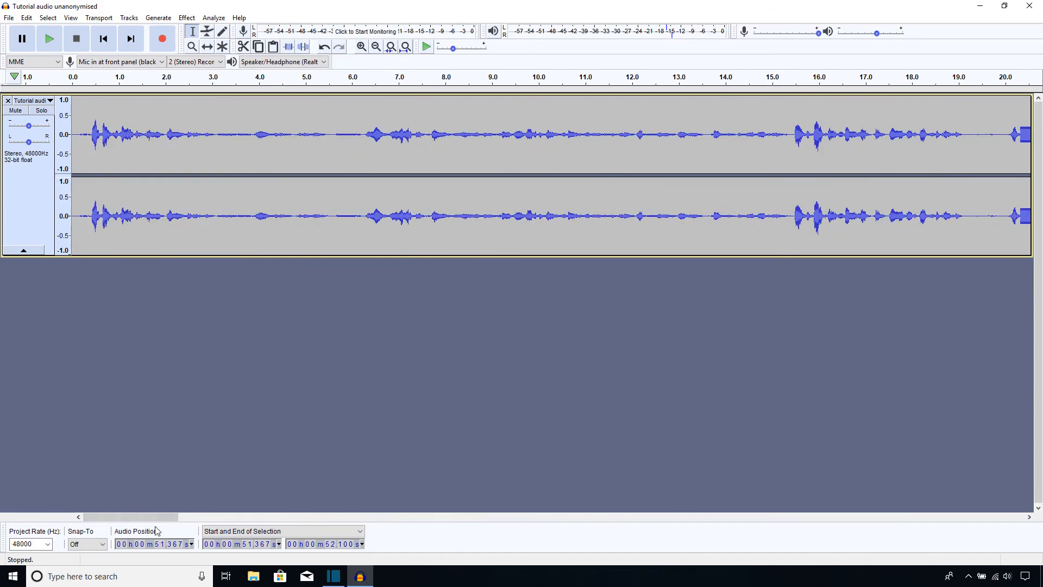